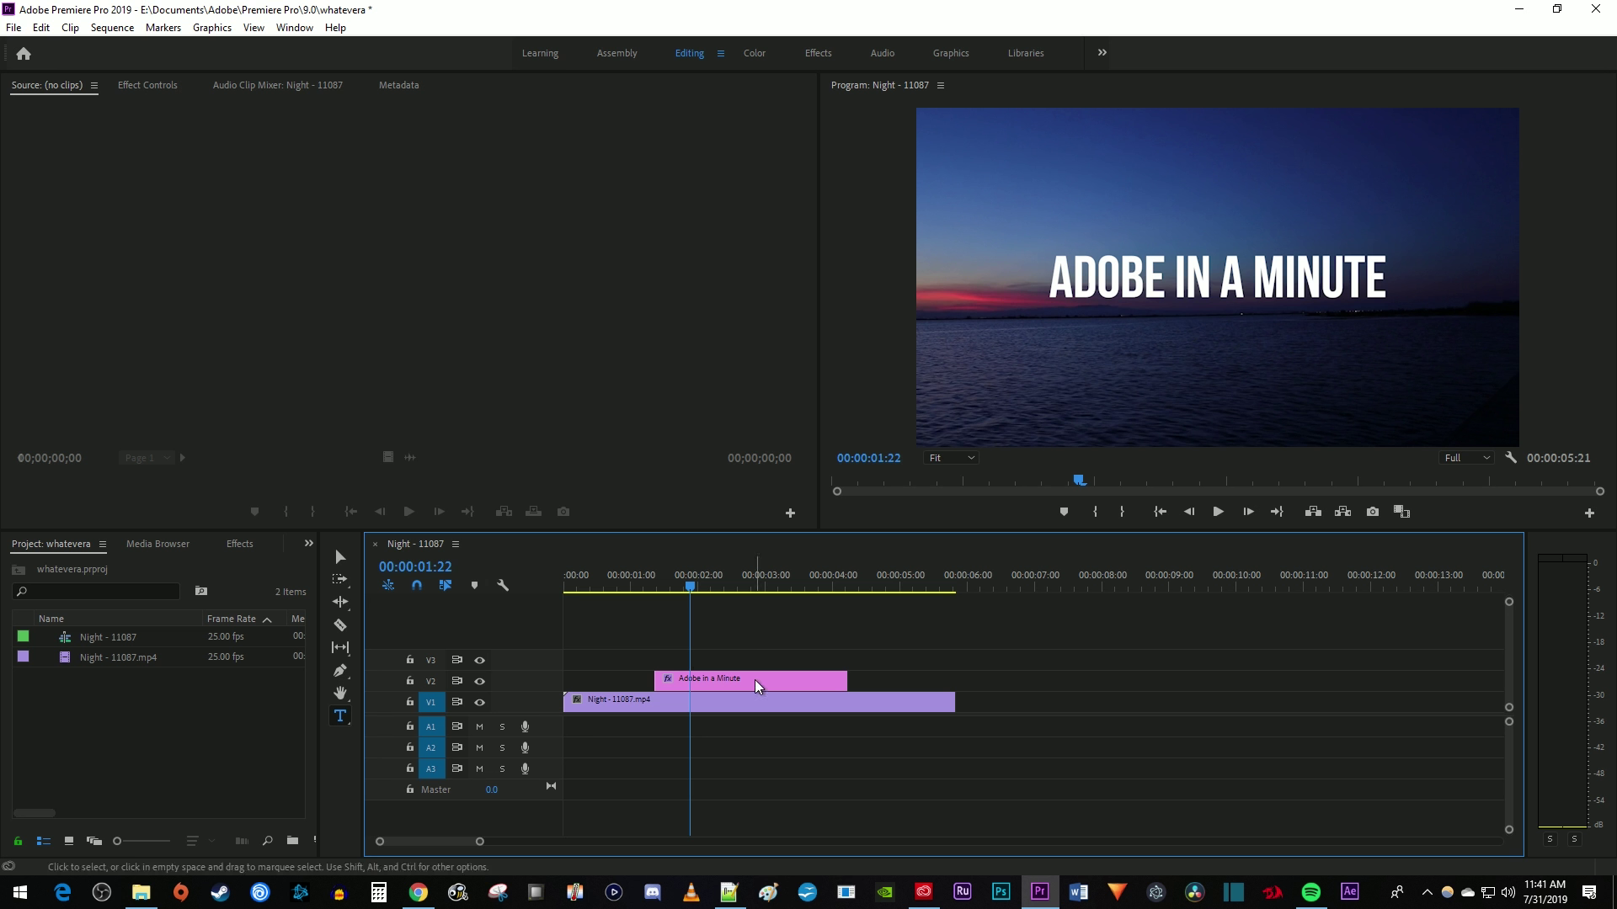
Select the 'Adobe in a Minute' title graphic clip on track V2.
left_click(711, 679)
At 00:00:01:09, drag the text's Transform Position X from 282 far negative, off-screen left.
left_click(152, 85)
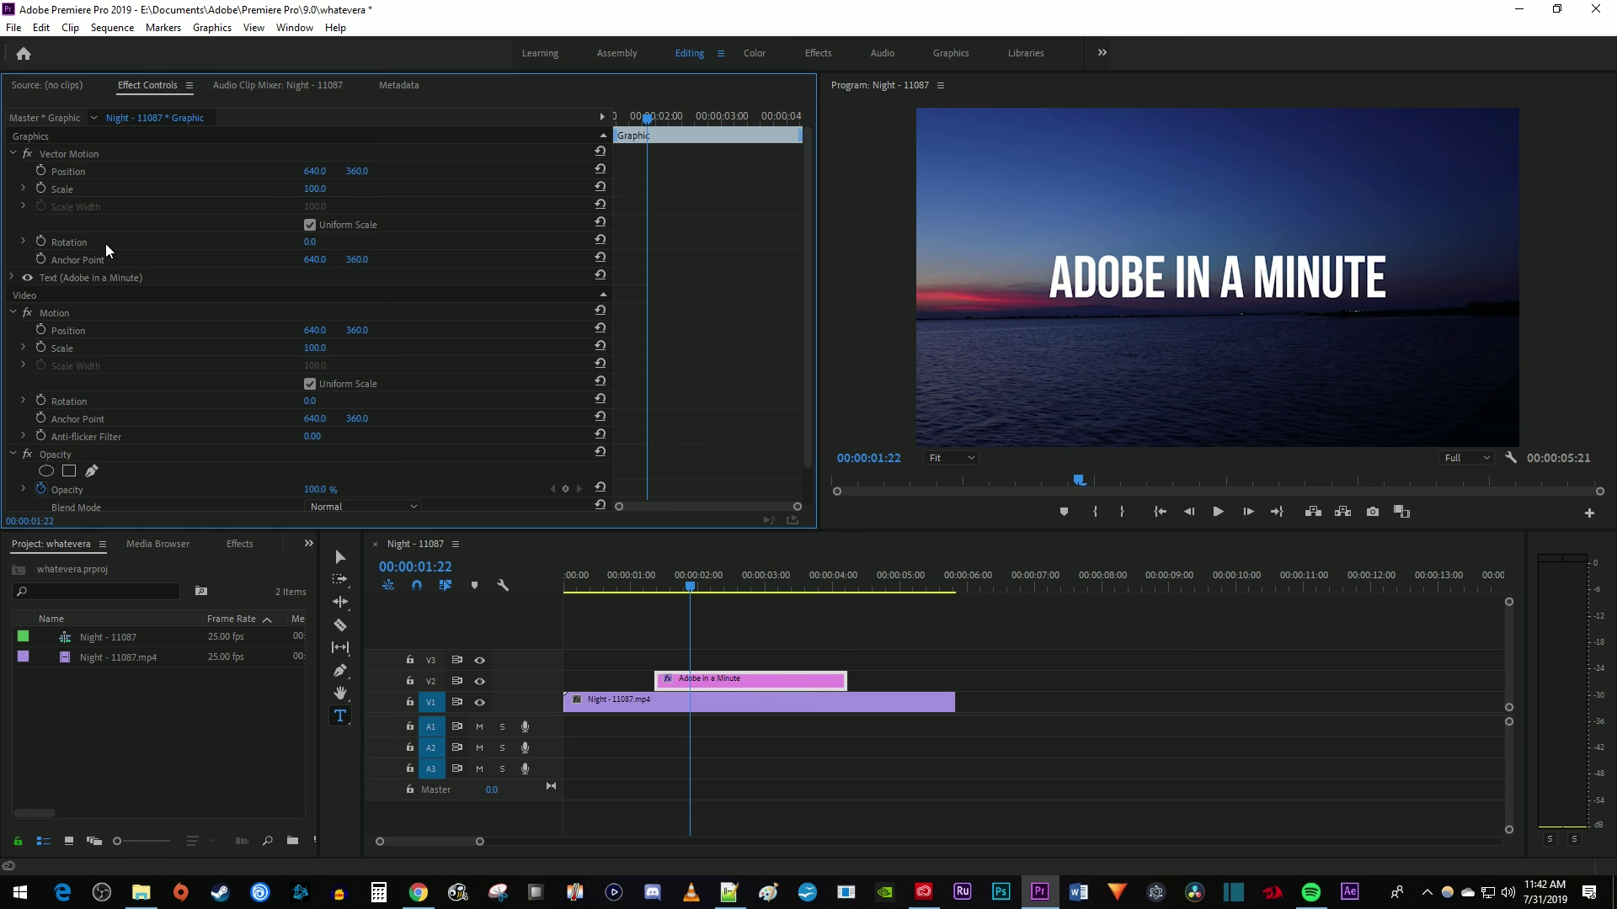
left_click(12, 278)
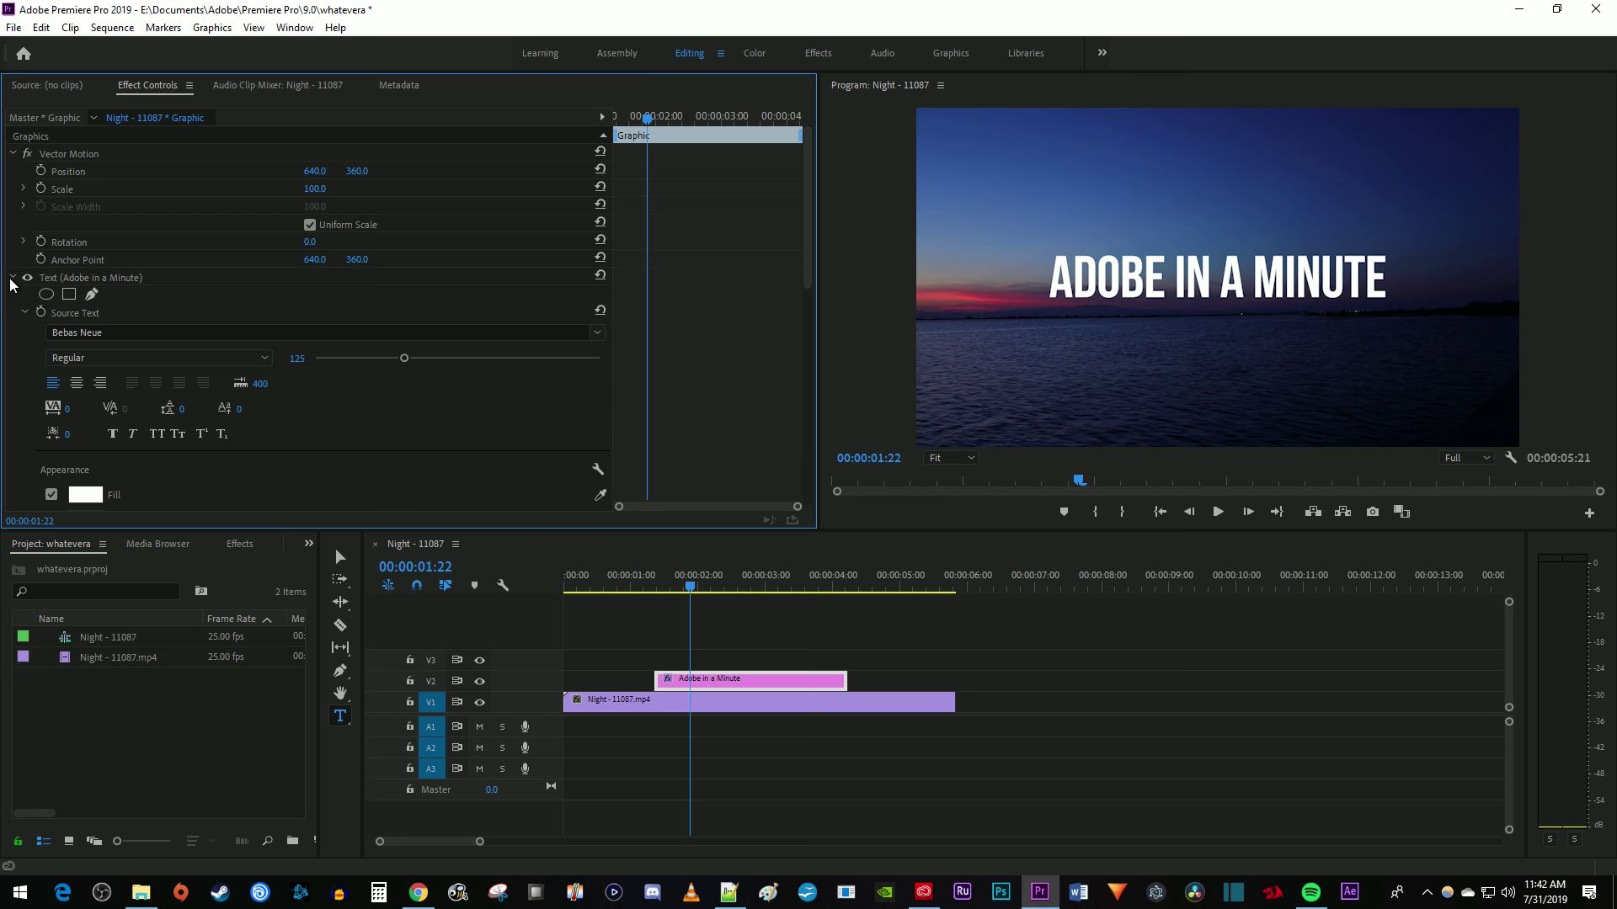
scroll(22, 330, "down", 5)
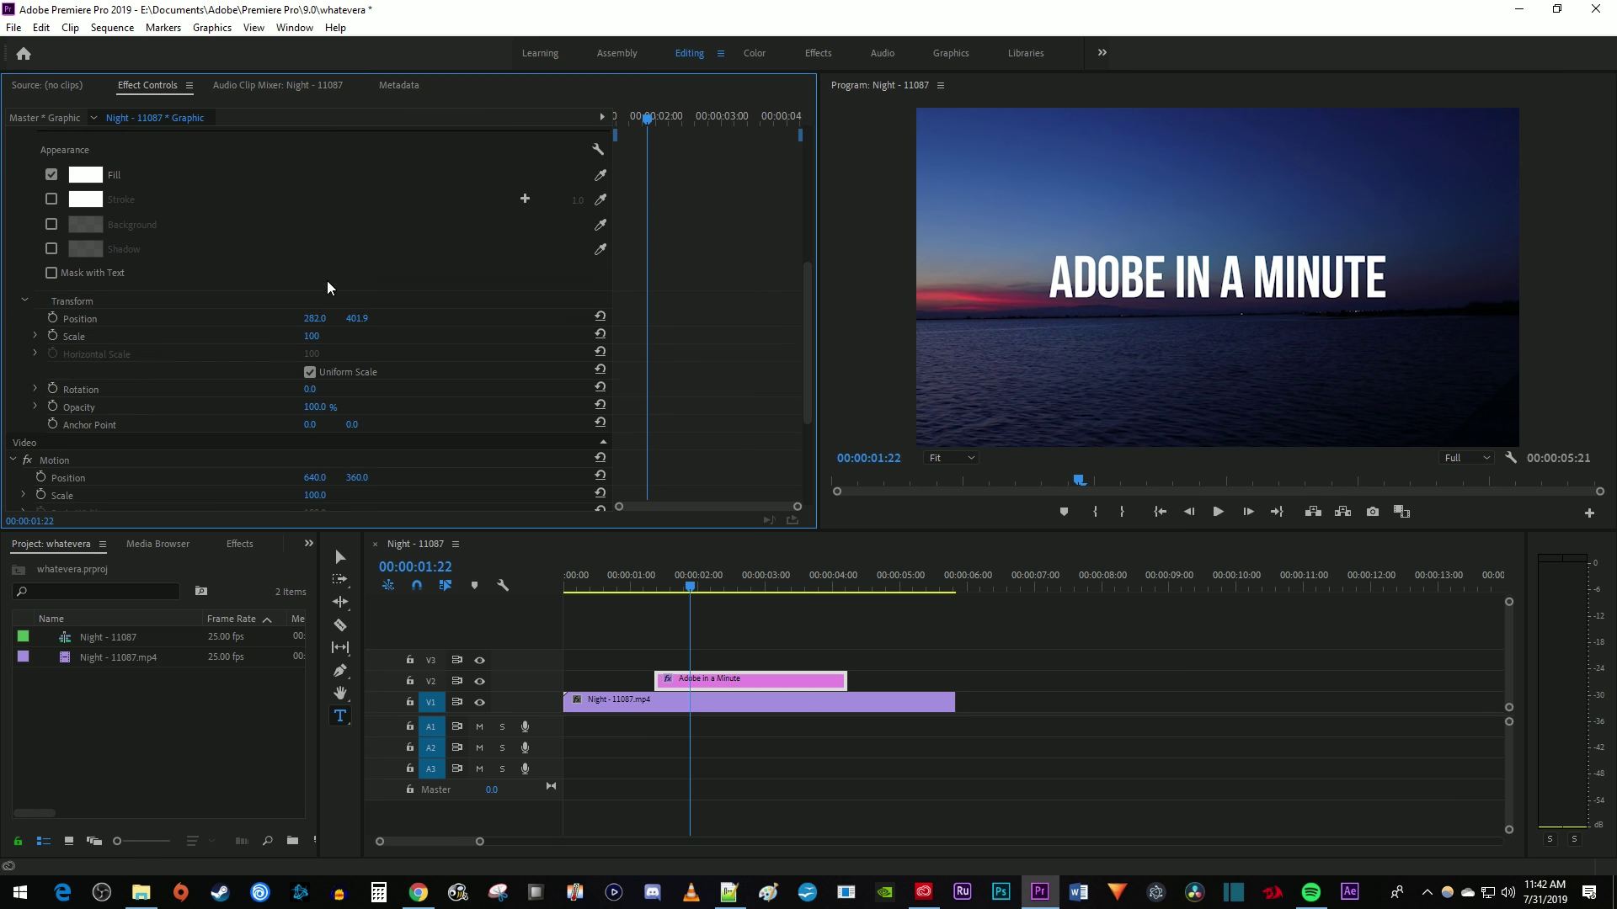
left_click_drag(712, 116, 606, 126)
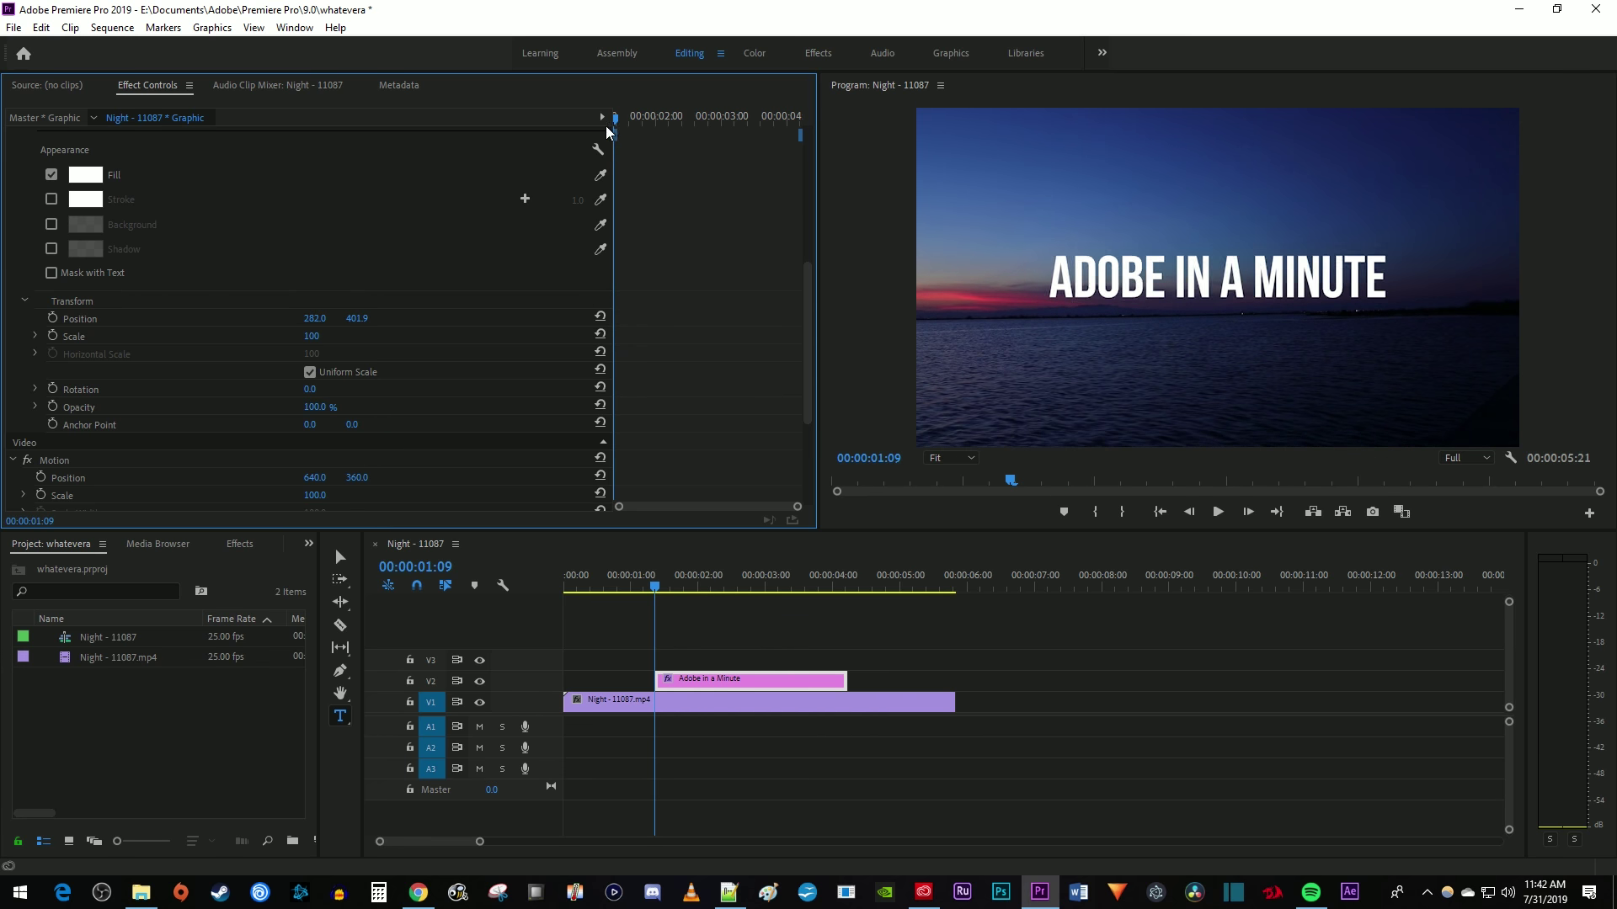
left_click_drag(314, 319, 51, 319)
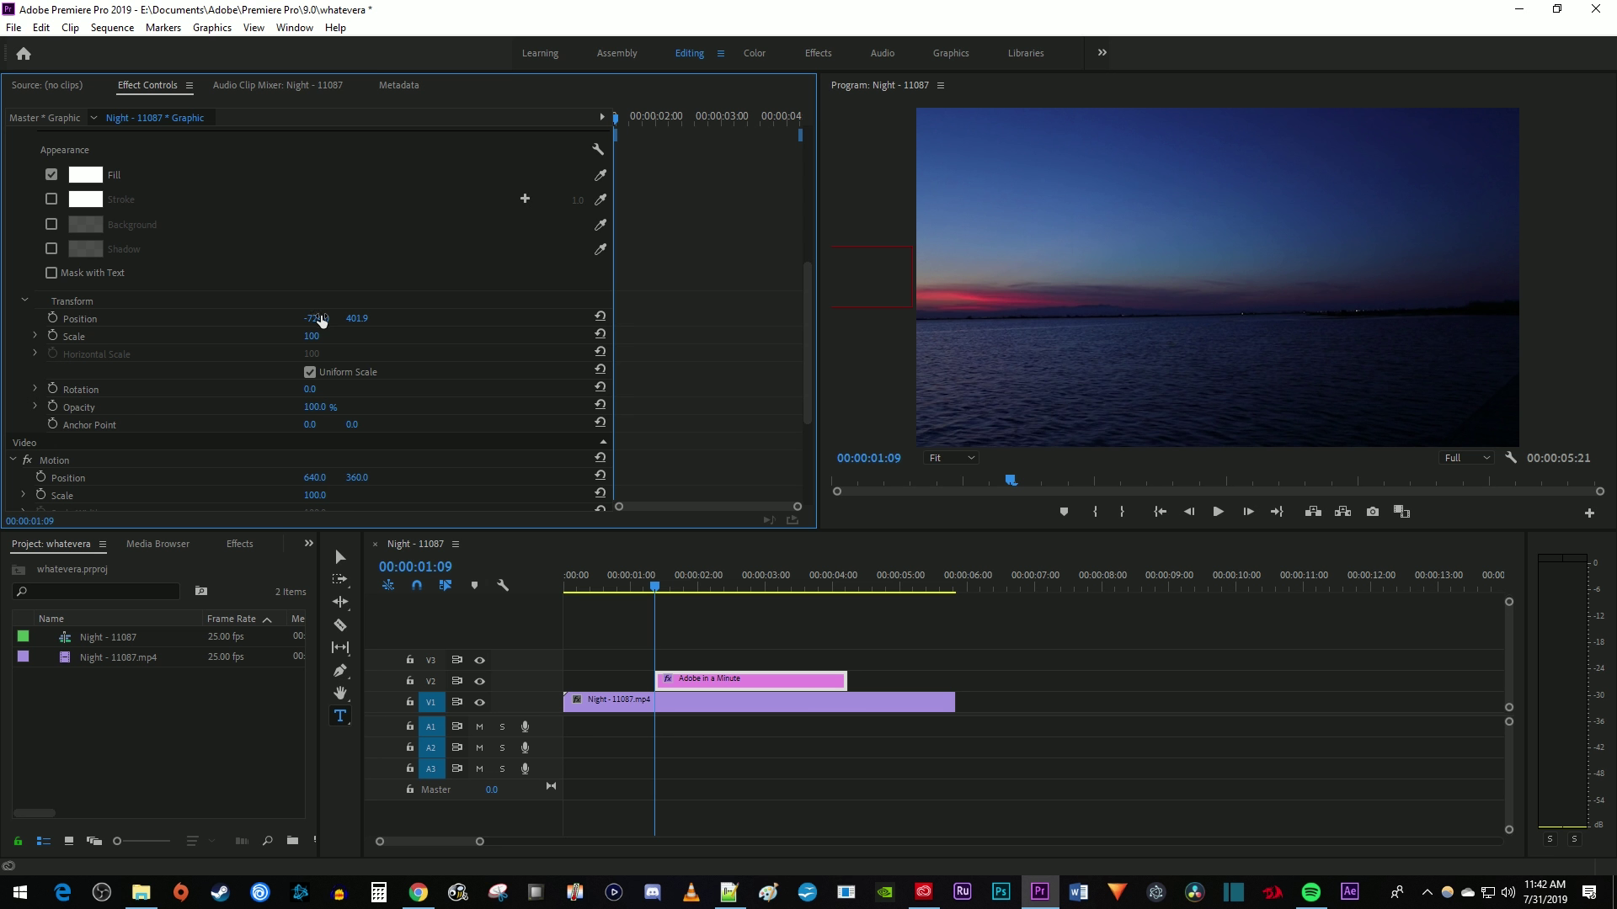
Keyframe Position X at -724, then set it to 240 at 00:00:02:04 to centre the title.
left_click(53, 318)
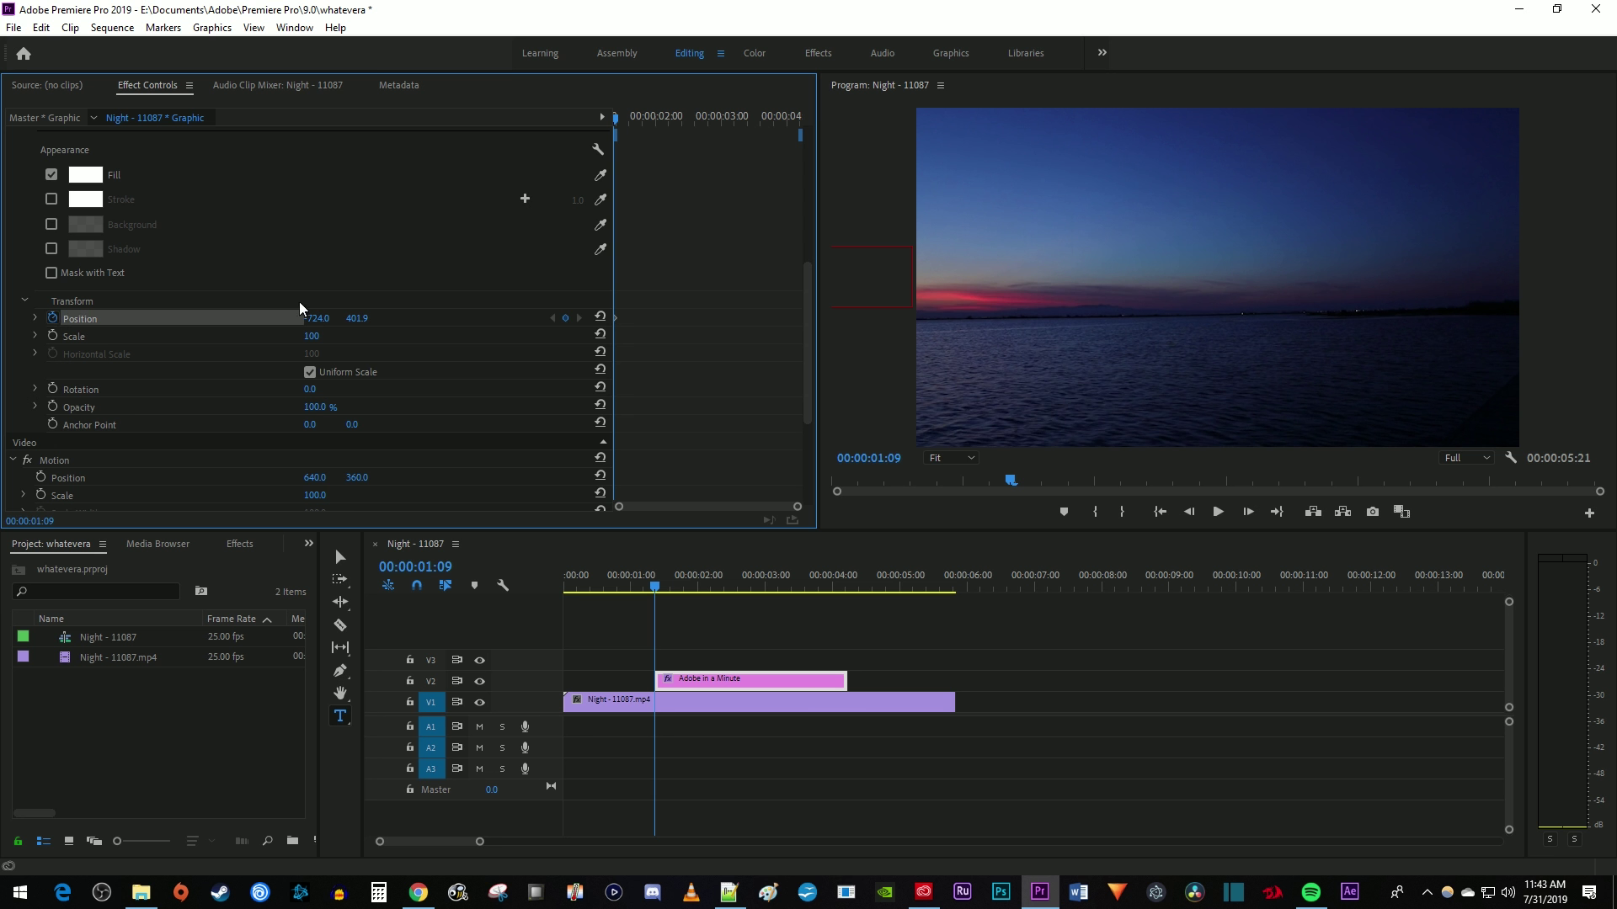
left_click_drag(640, 118, 668, 124)
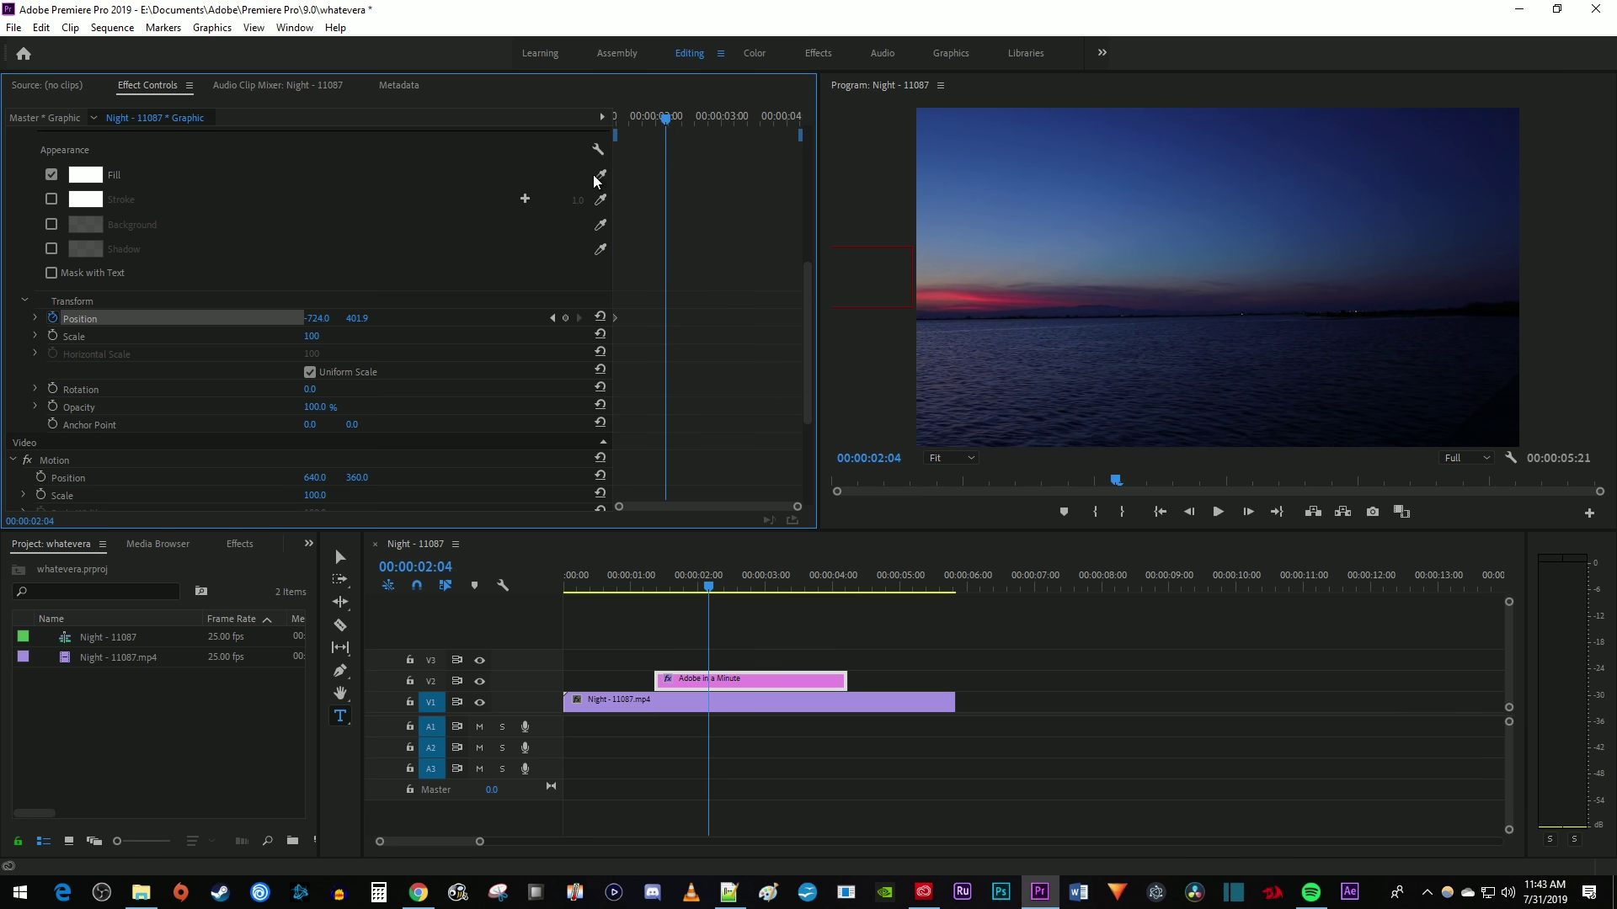
mouse_move(315, 318)
left_mouse_down()
mouse_move(506, 317)
mouse_move(322, 318)
left_mouse_up()
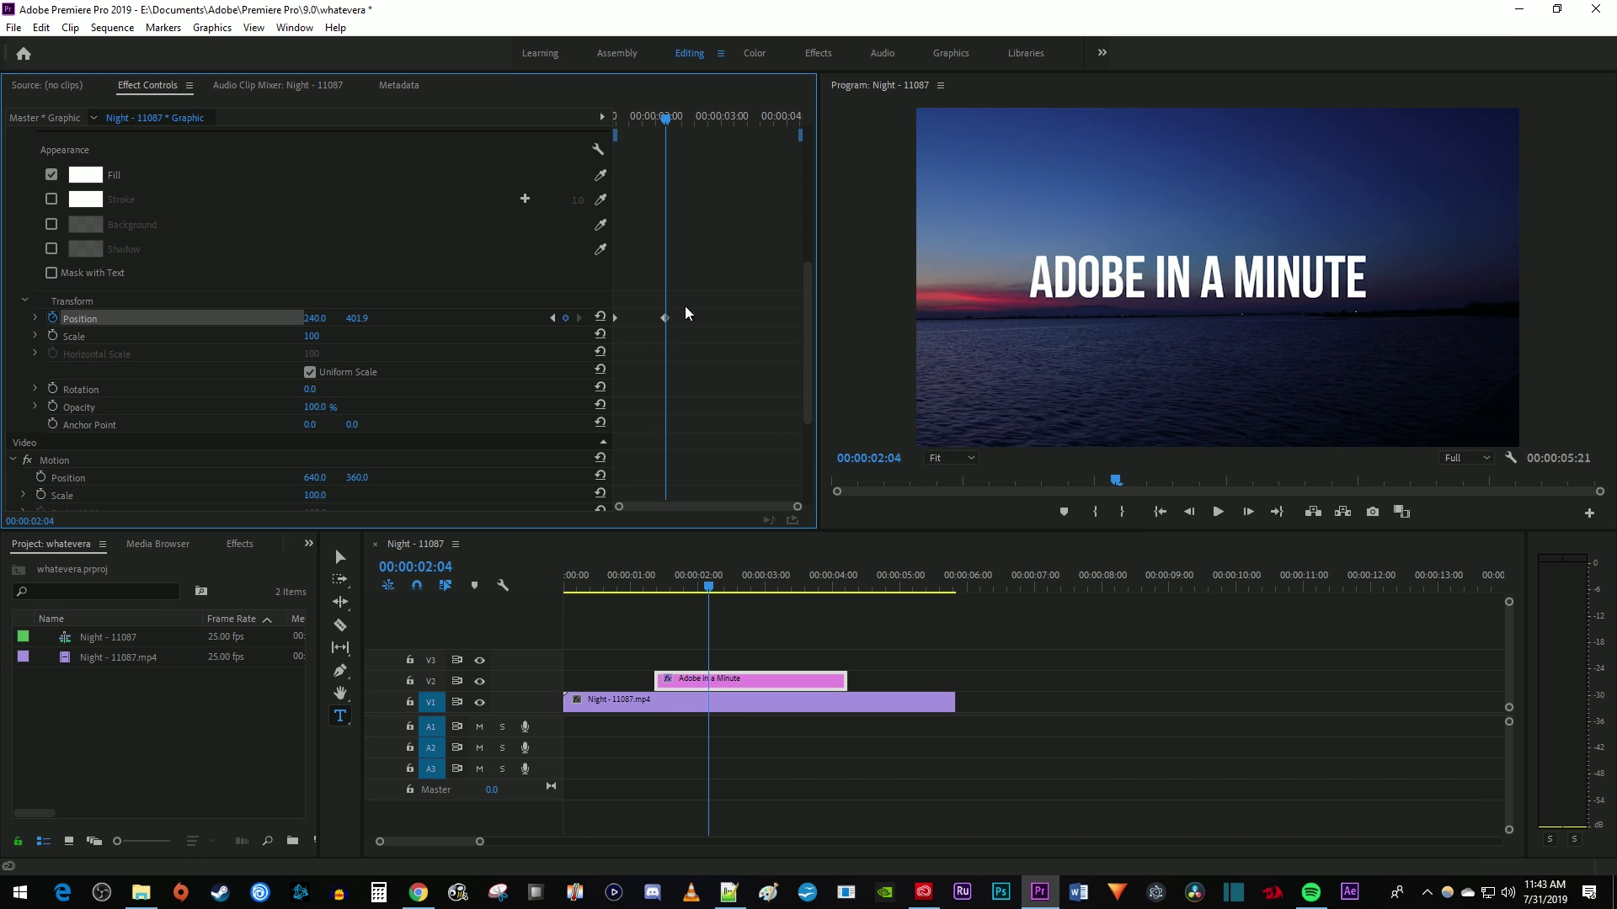
Preview the slide-in, then add a Position keyframe holding centre at 00:00:02:24.
key("Up")
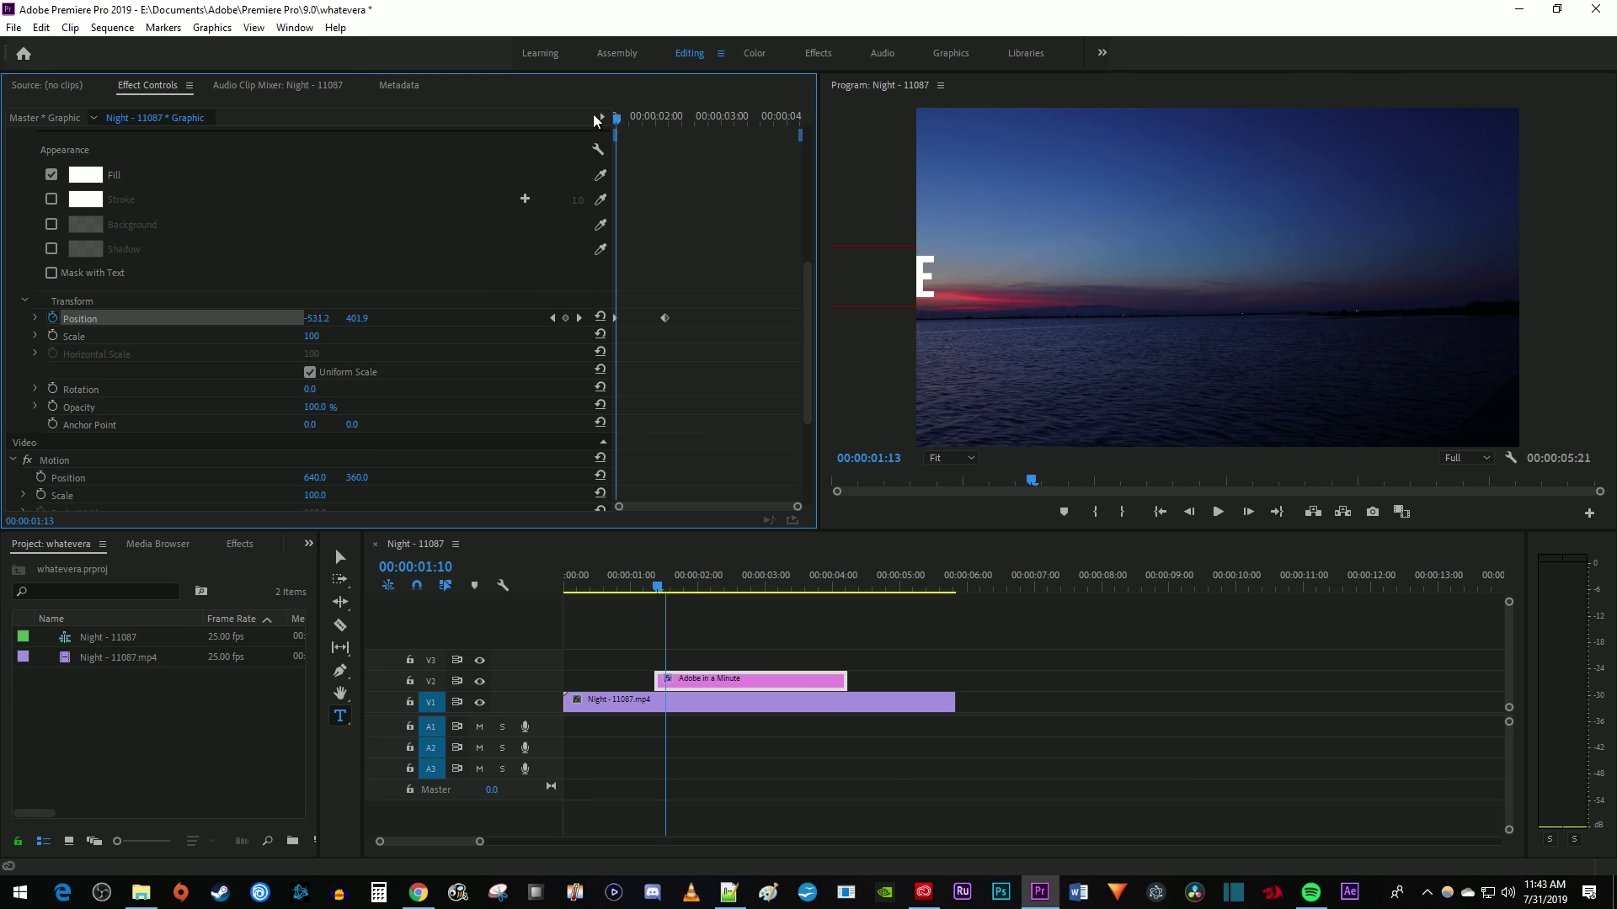
key("space")
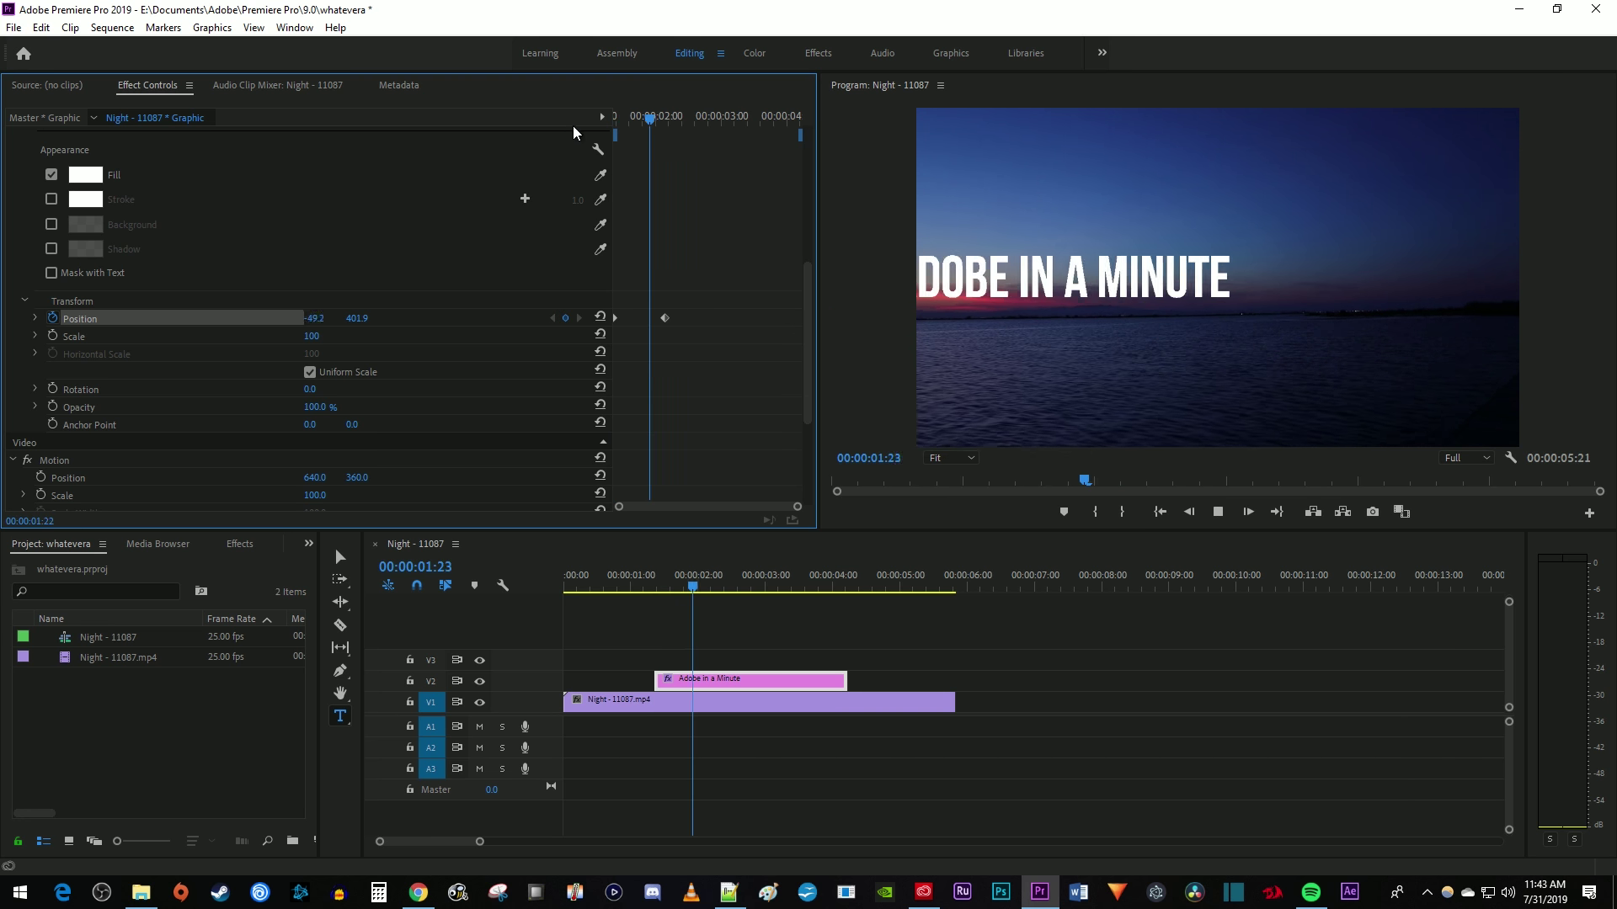
key("space")
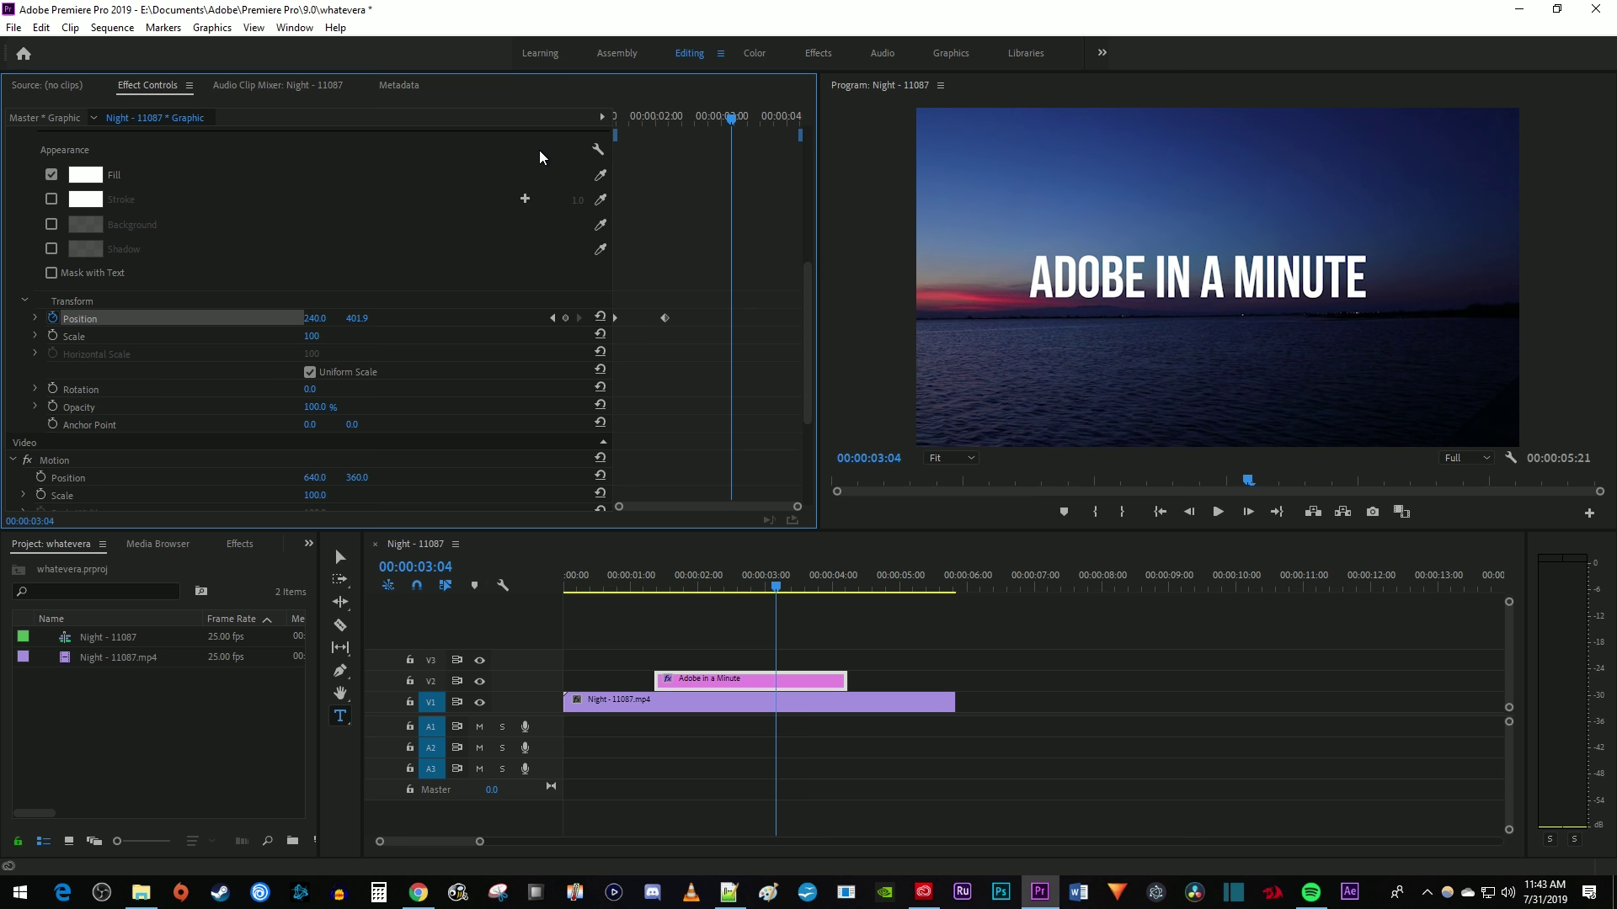
left_click_drag(732, 124, 720, 135)
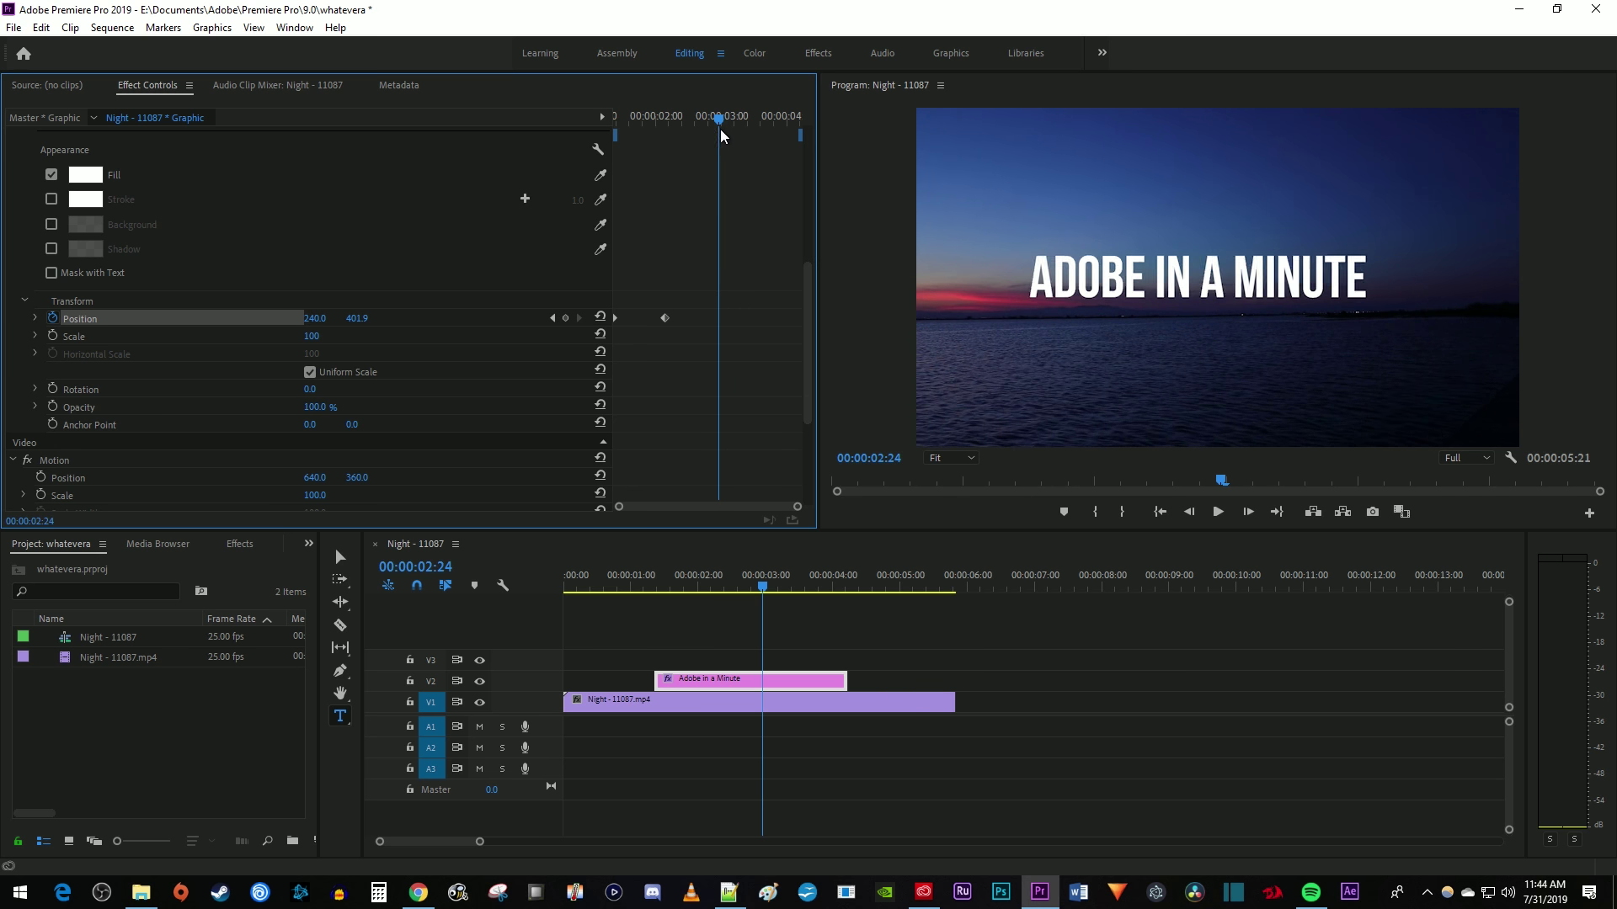
left_click(564, 320)
Set Position X to 1283 at 00:00:03:20 so the title exits right, and preview.
left_click_drag(756, 119, 776, 131)
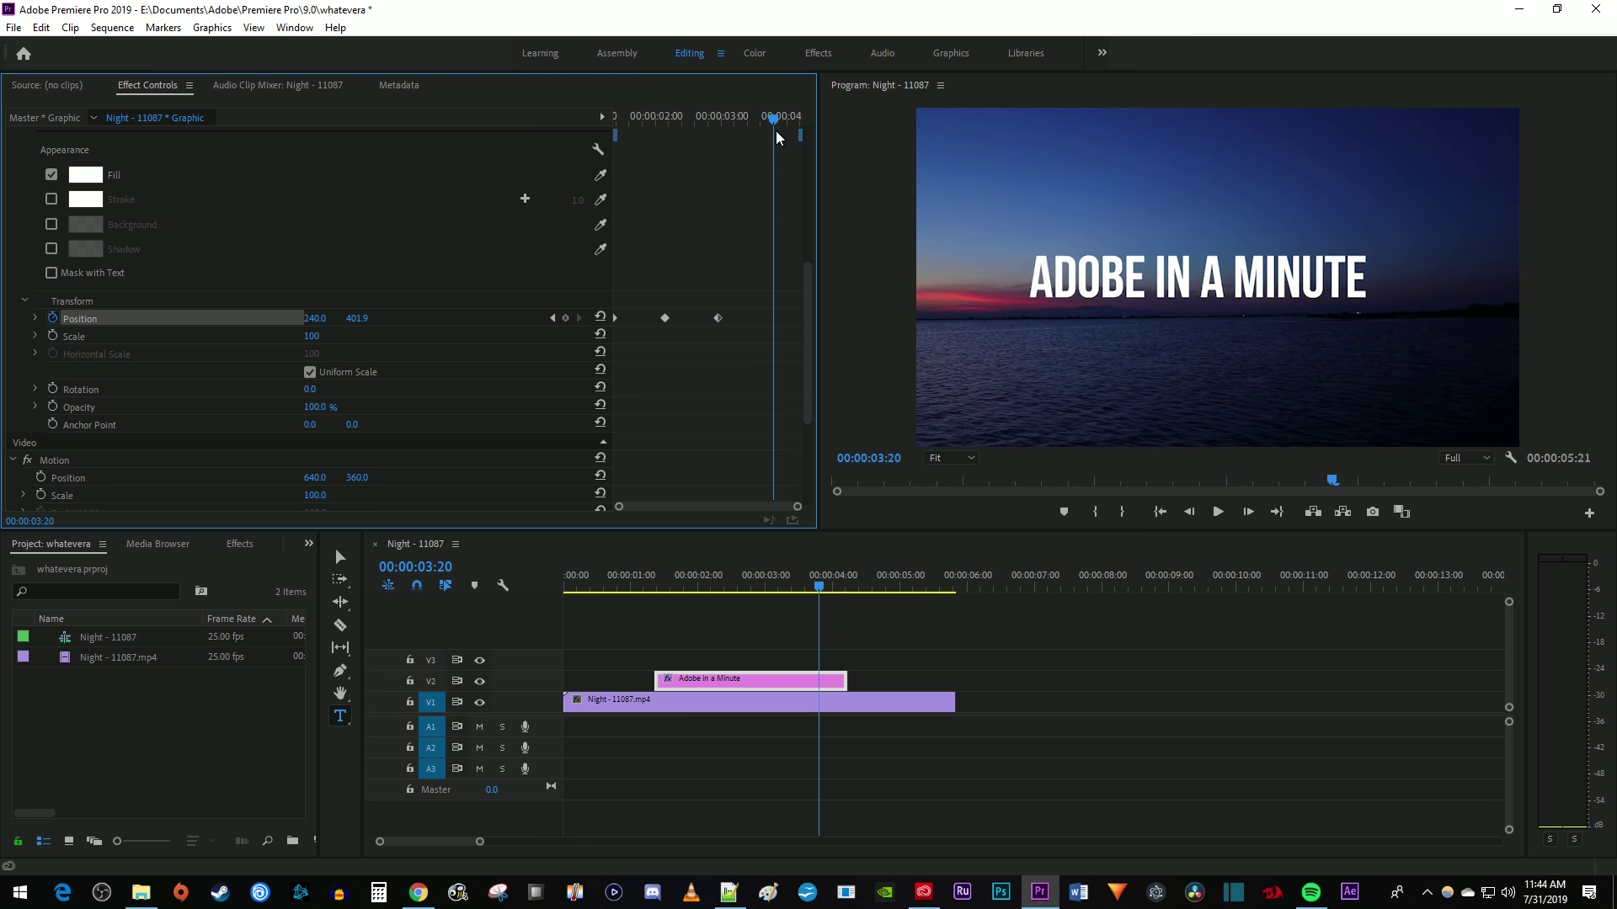
left_click(315, 319)
type("1055")
key("Return")
left_click_drag(318, 318, 510, 319)
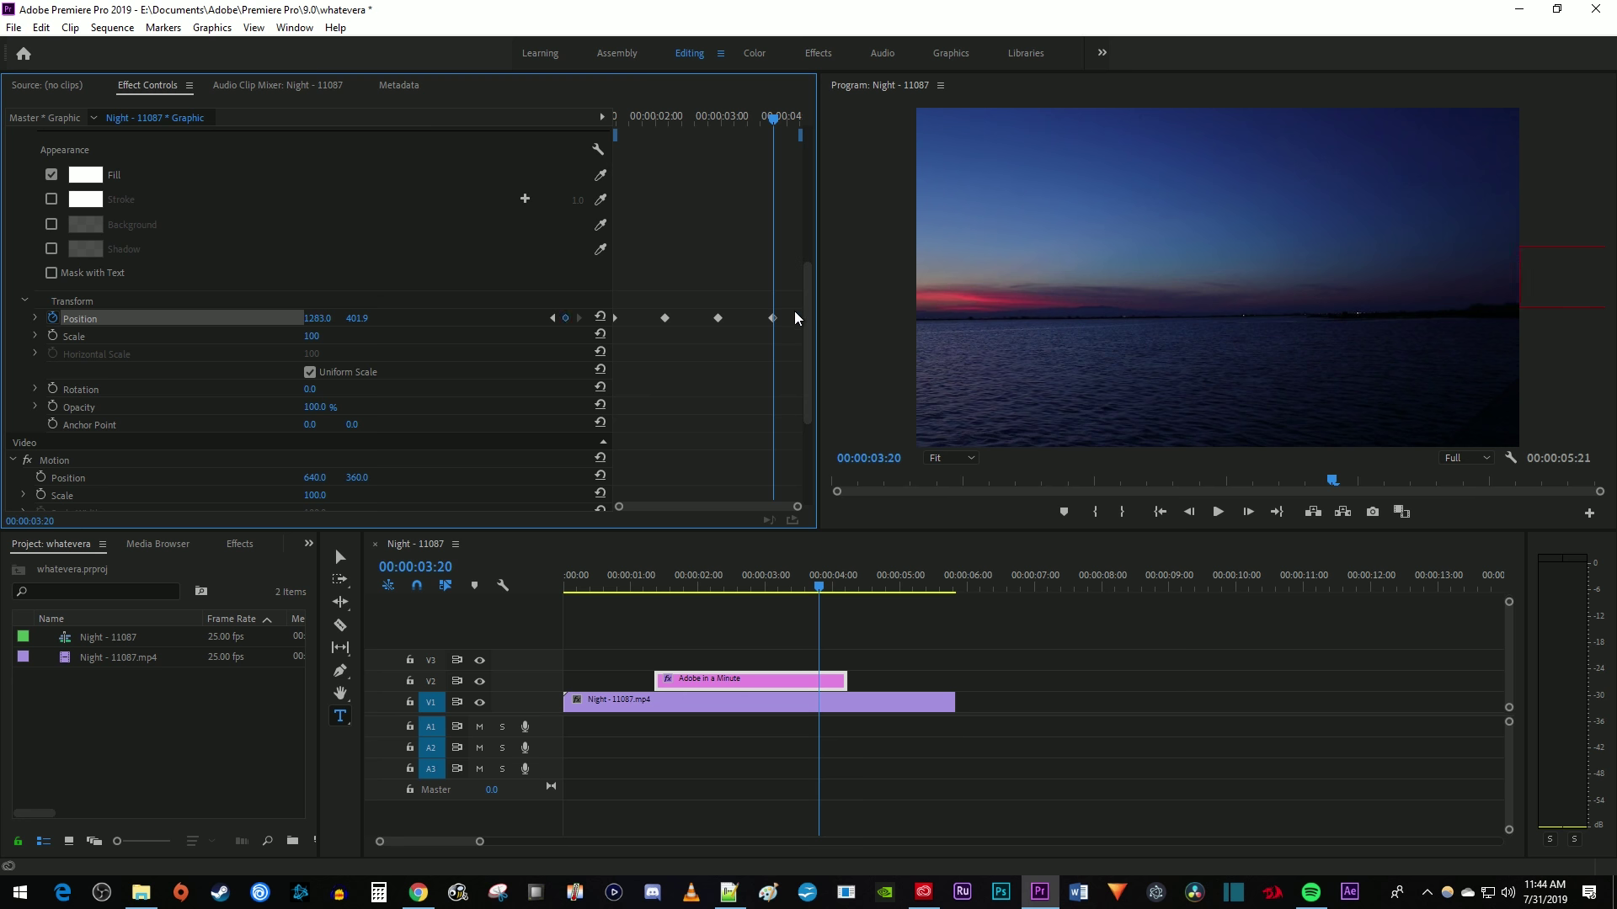
key("shift+k")
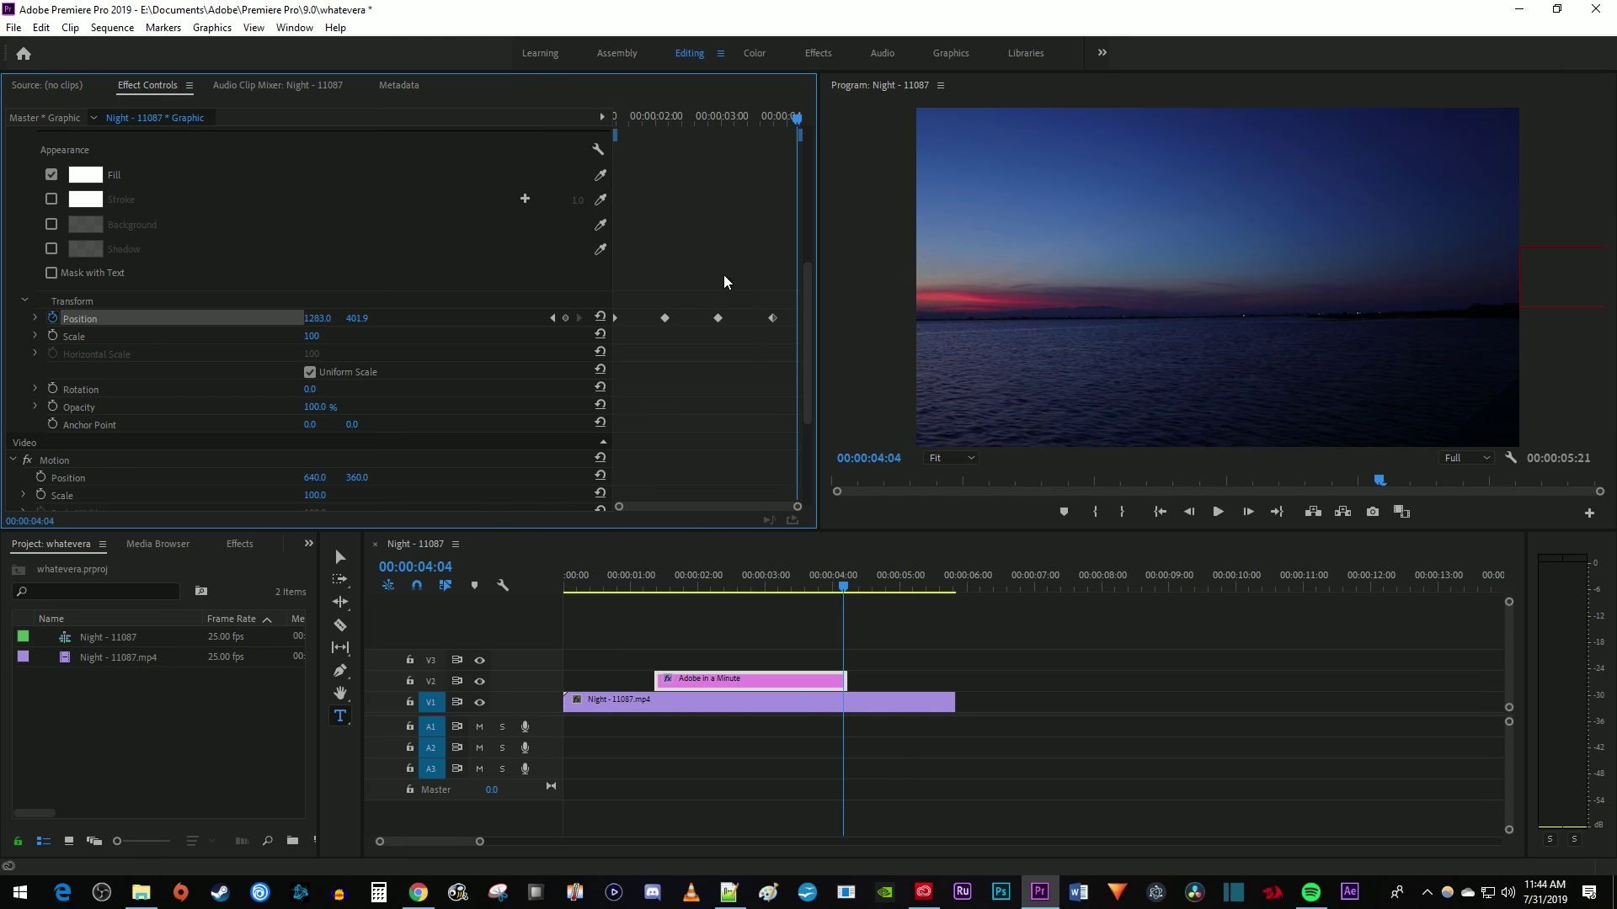
Give the two middle Position keyframes Continuous Bezier temporal interpolation and play it back.
left_click_drag(736, 337, 639, 299)
right_click(665, 319)
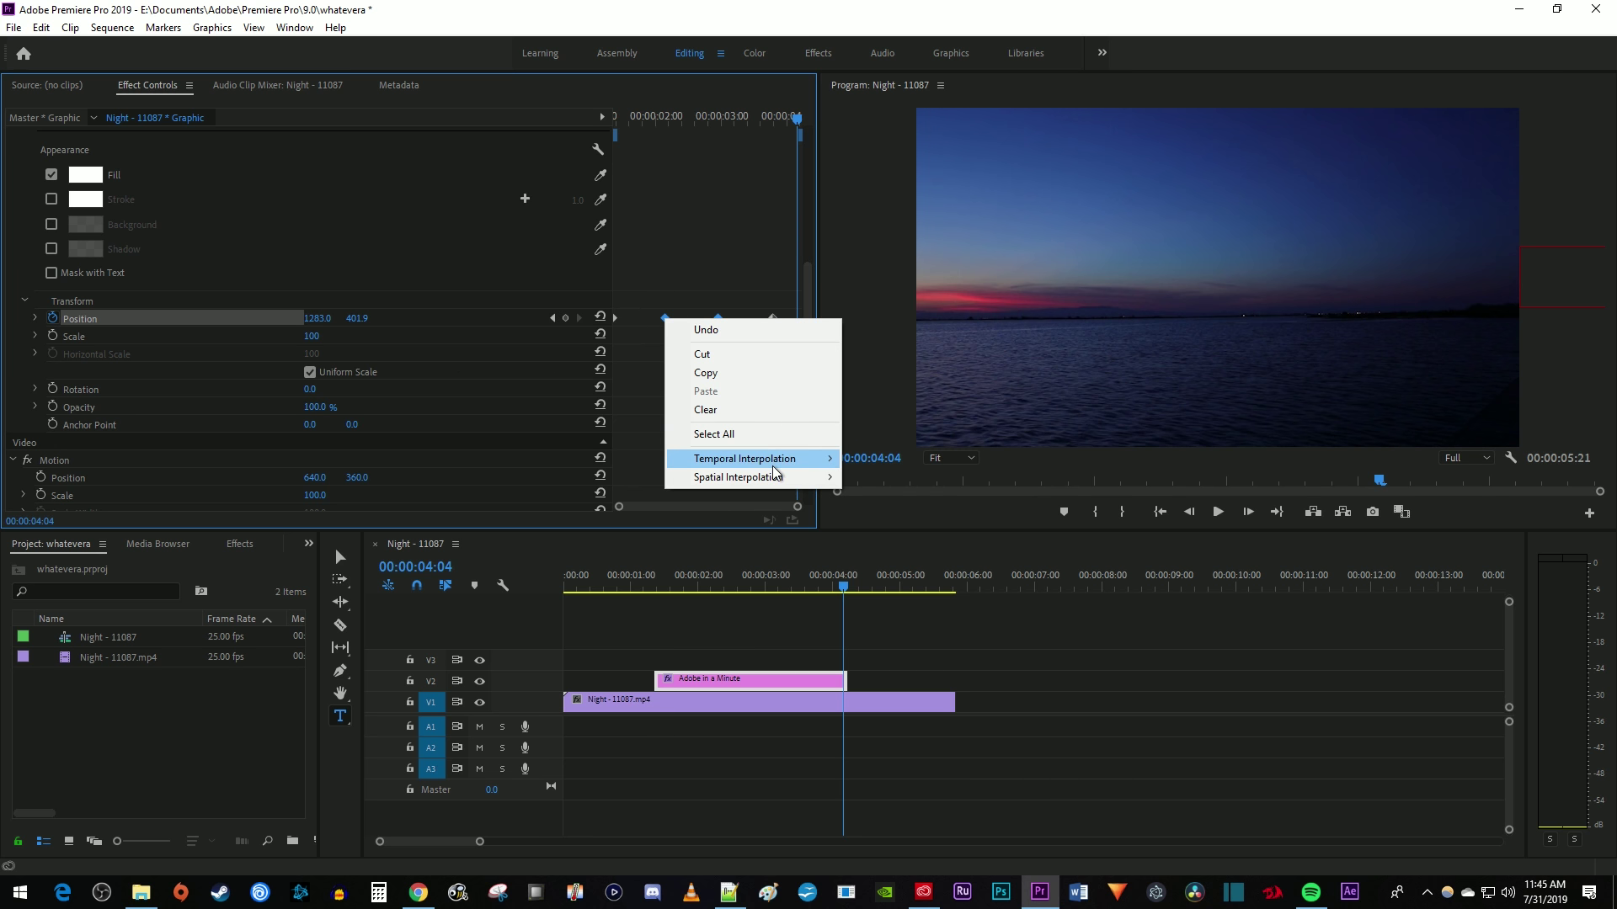
mouse_move(773, 468)
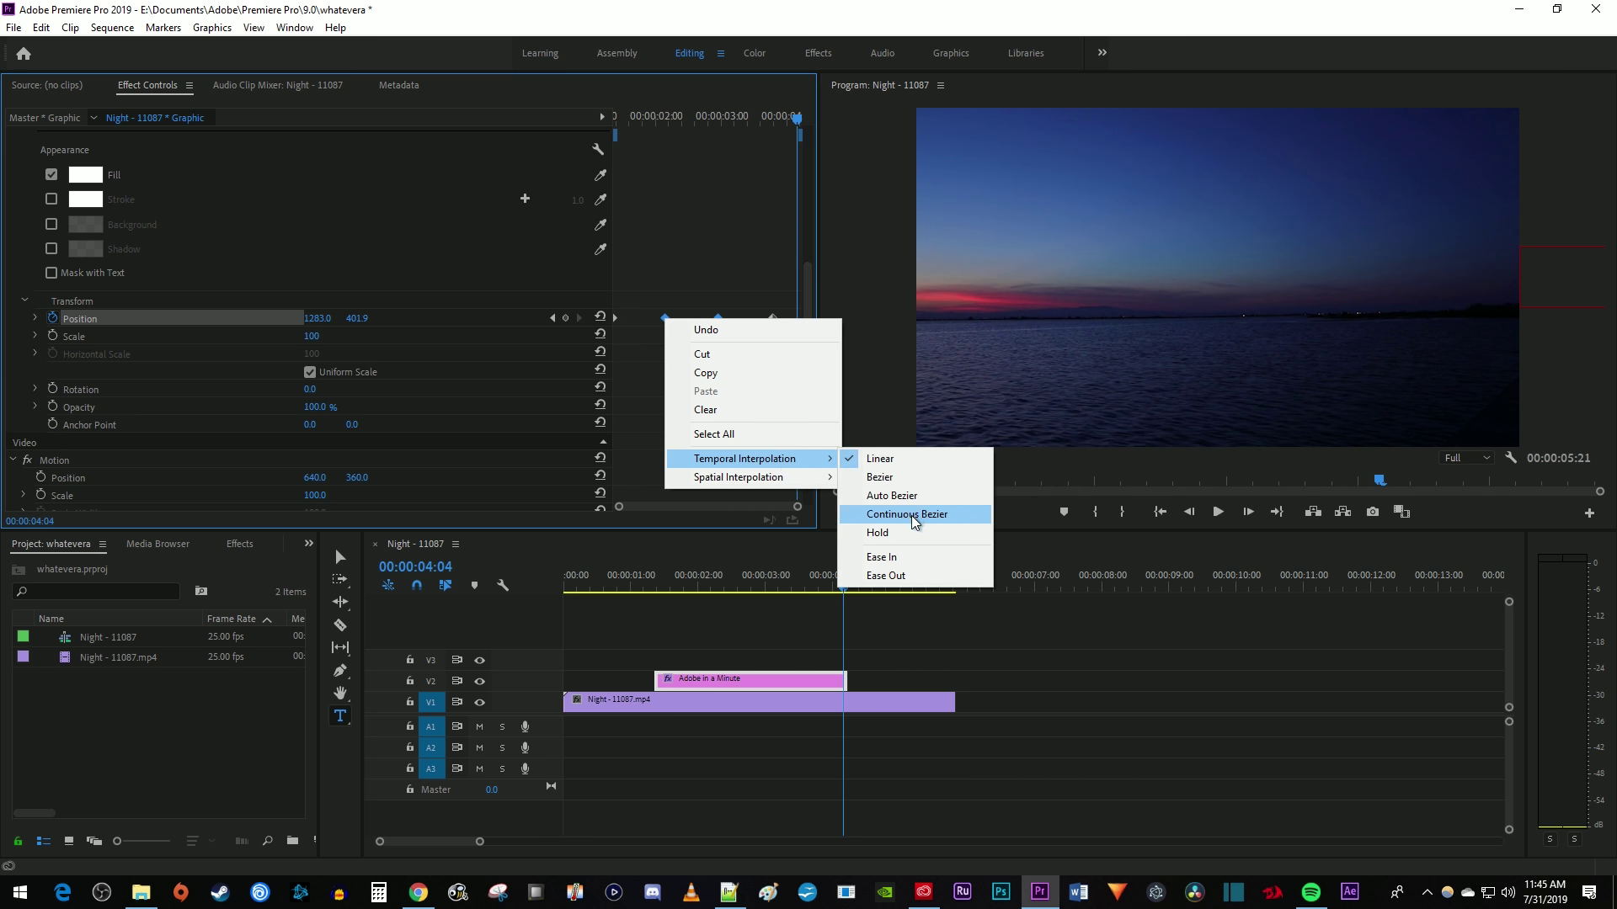
left_click(914, 515)
left_click(630, 116)
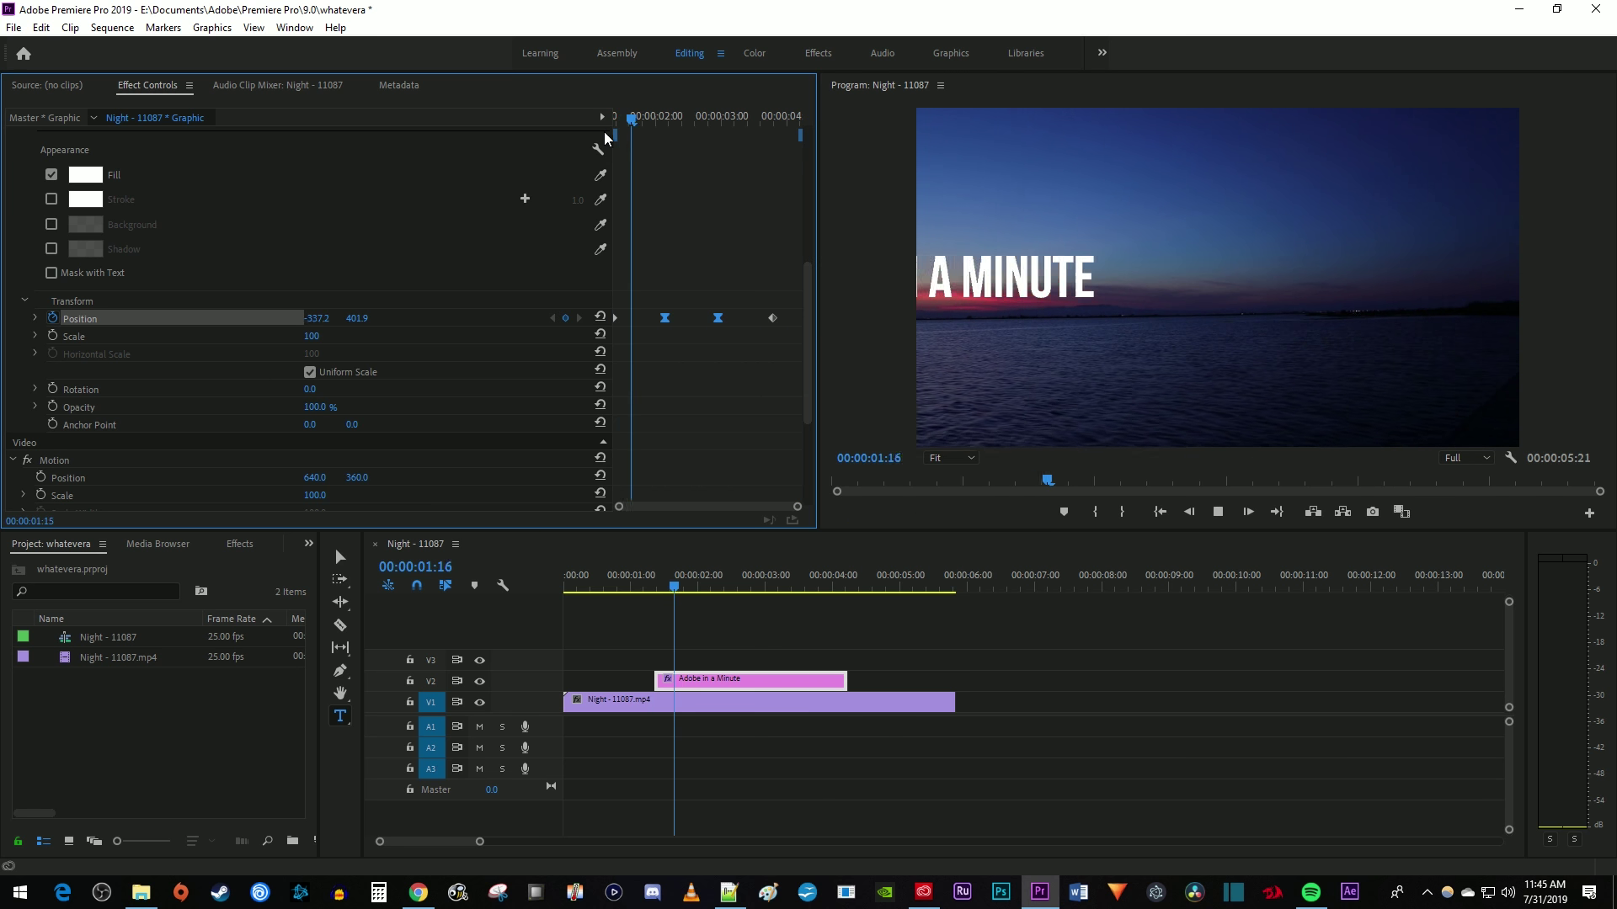
key("space")
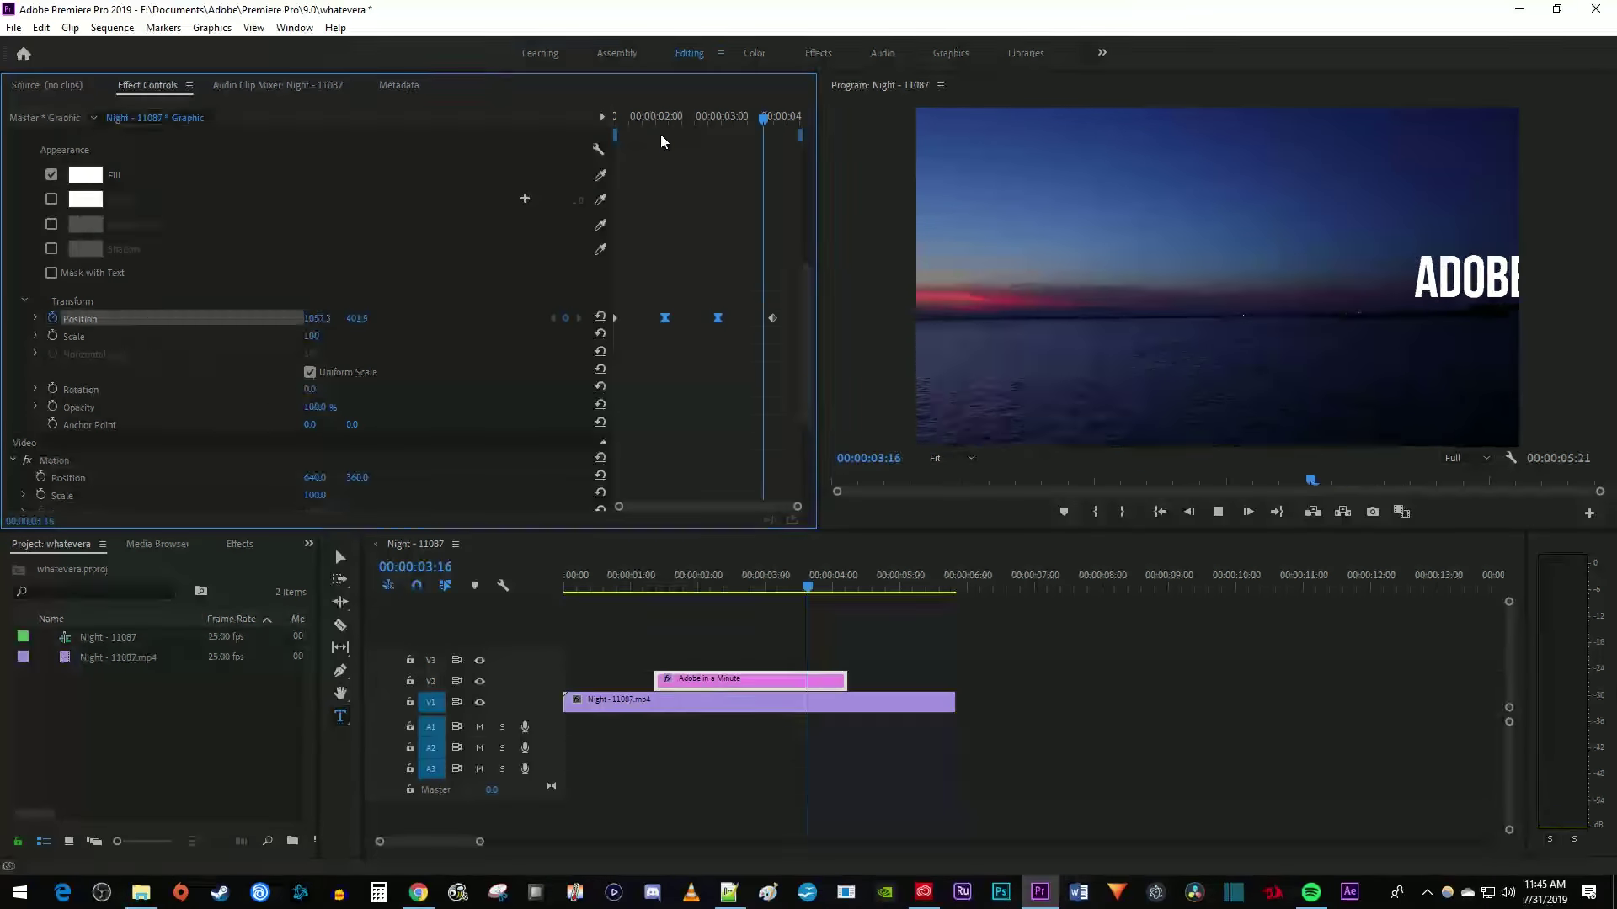
key("space")
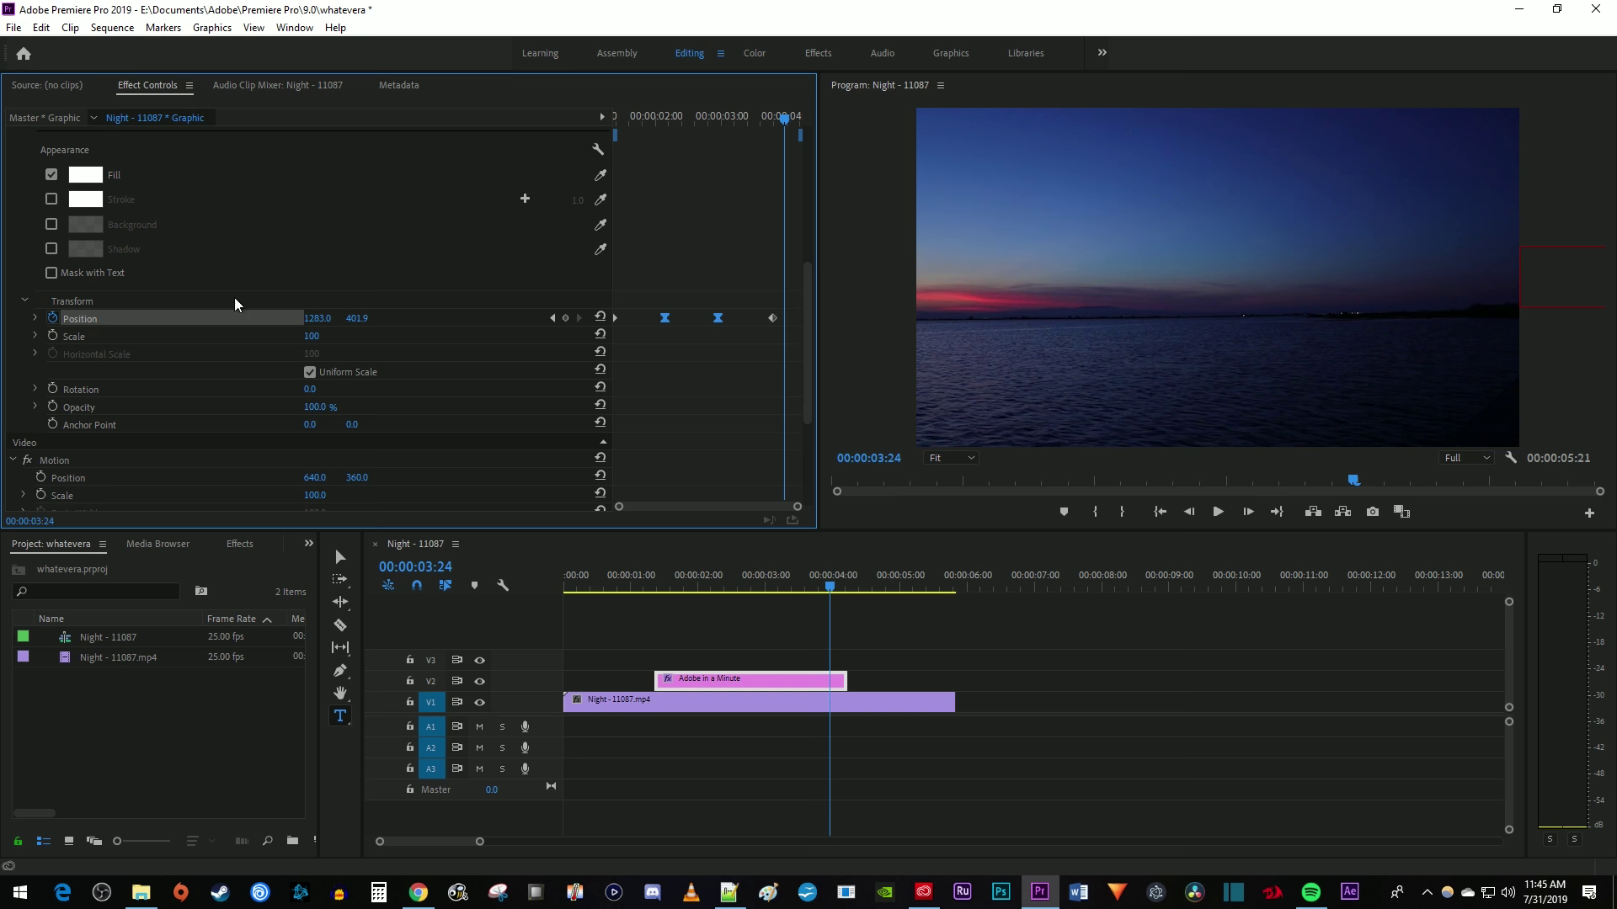
Drag the Position velocity handles for a gentle ease into centre and a steep 5378.2/s exit.
left_click(35, 318)
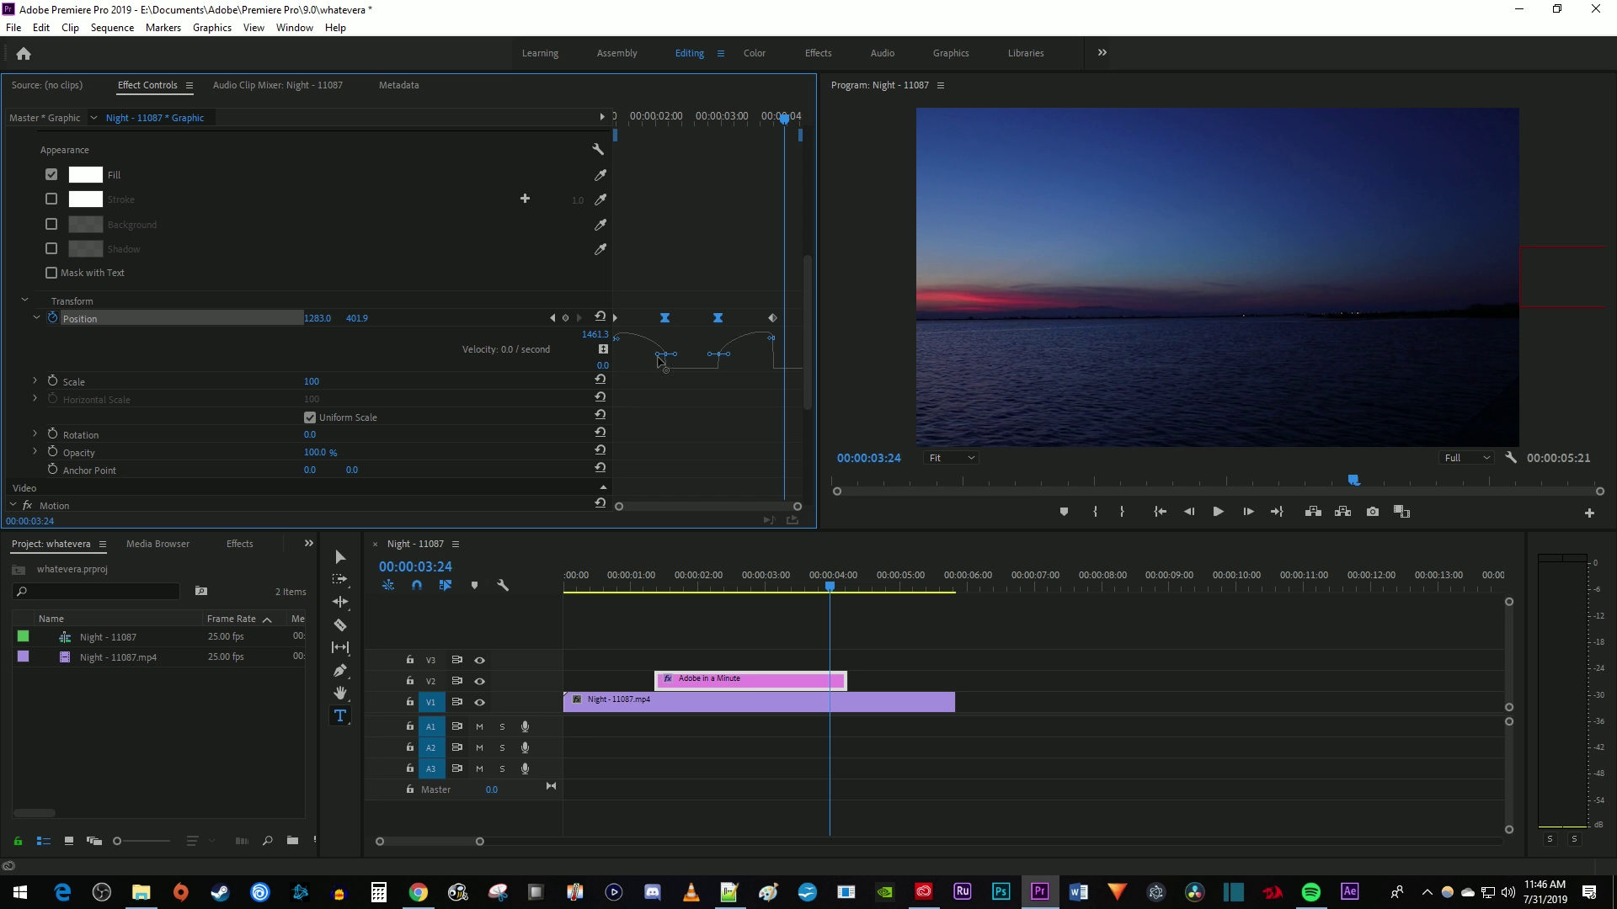
left_click_drag(658, 360, 630, 381)
left_click_drag(729, 373, 748, 377)
key("Up")
key("space")
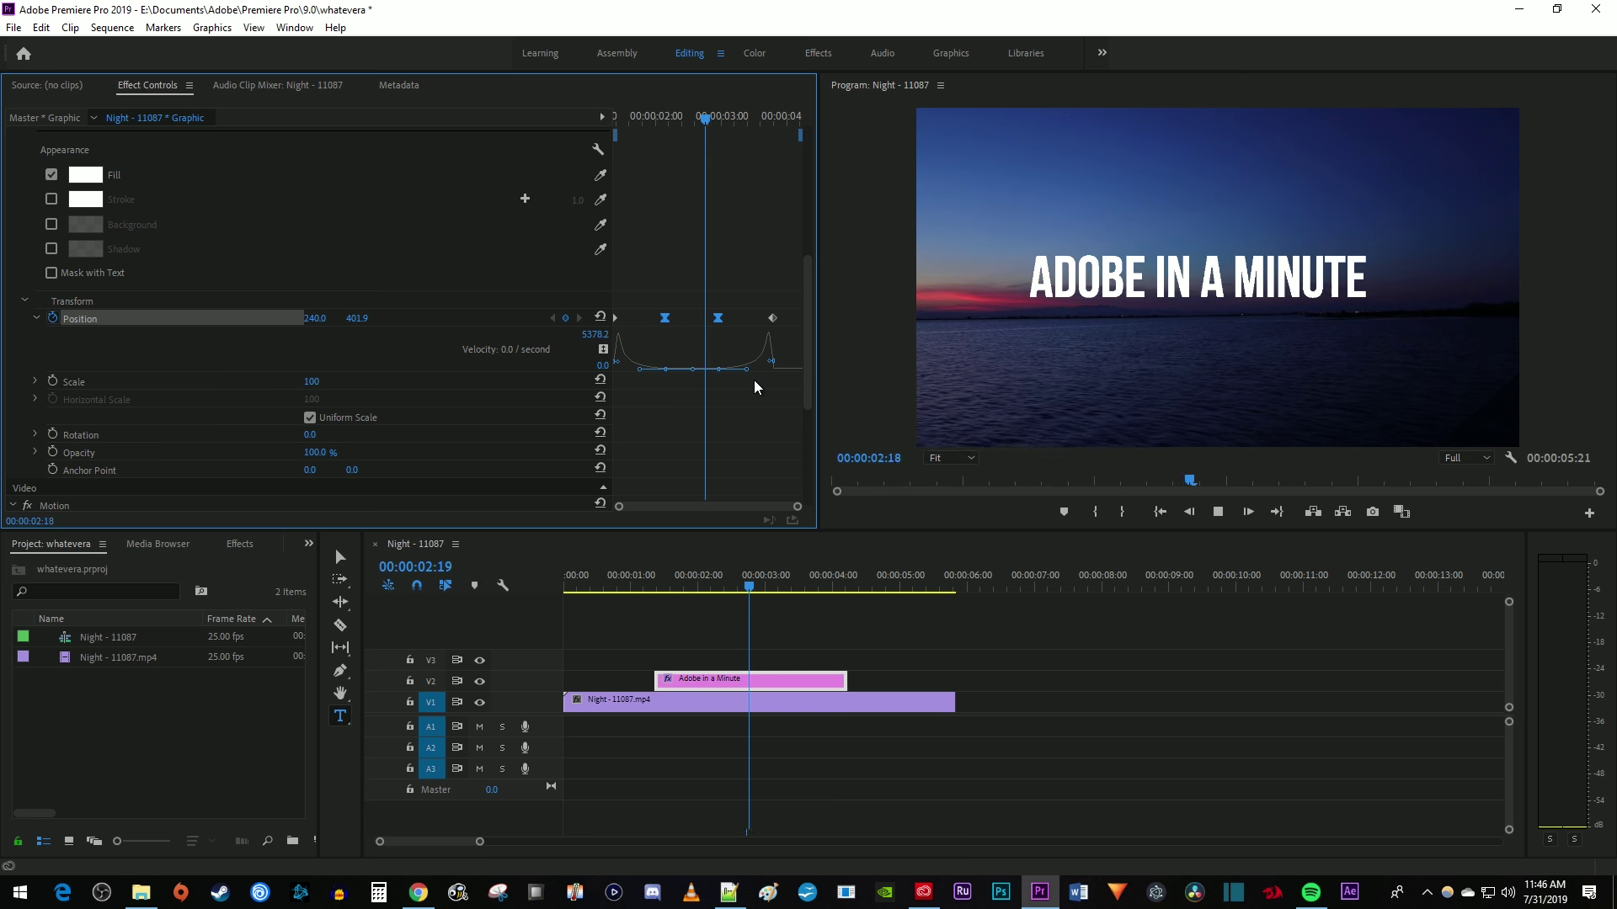
key("space")
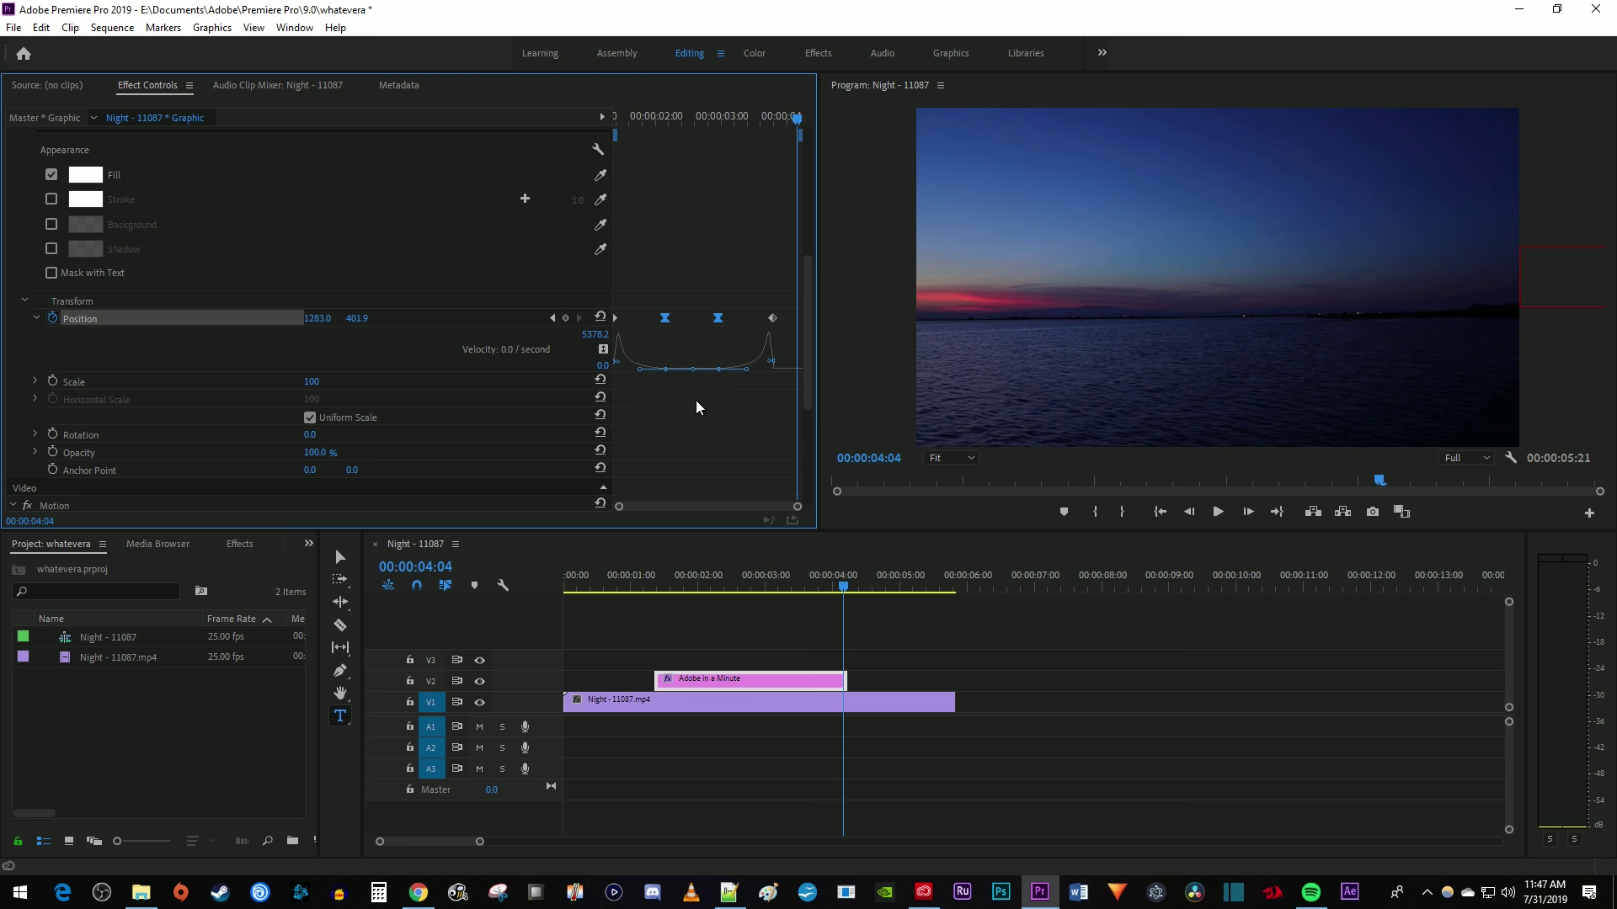
Search Effects for 'dire' and apply Directional Blur to the V2 title clip.
left_click(243, 546)
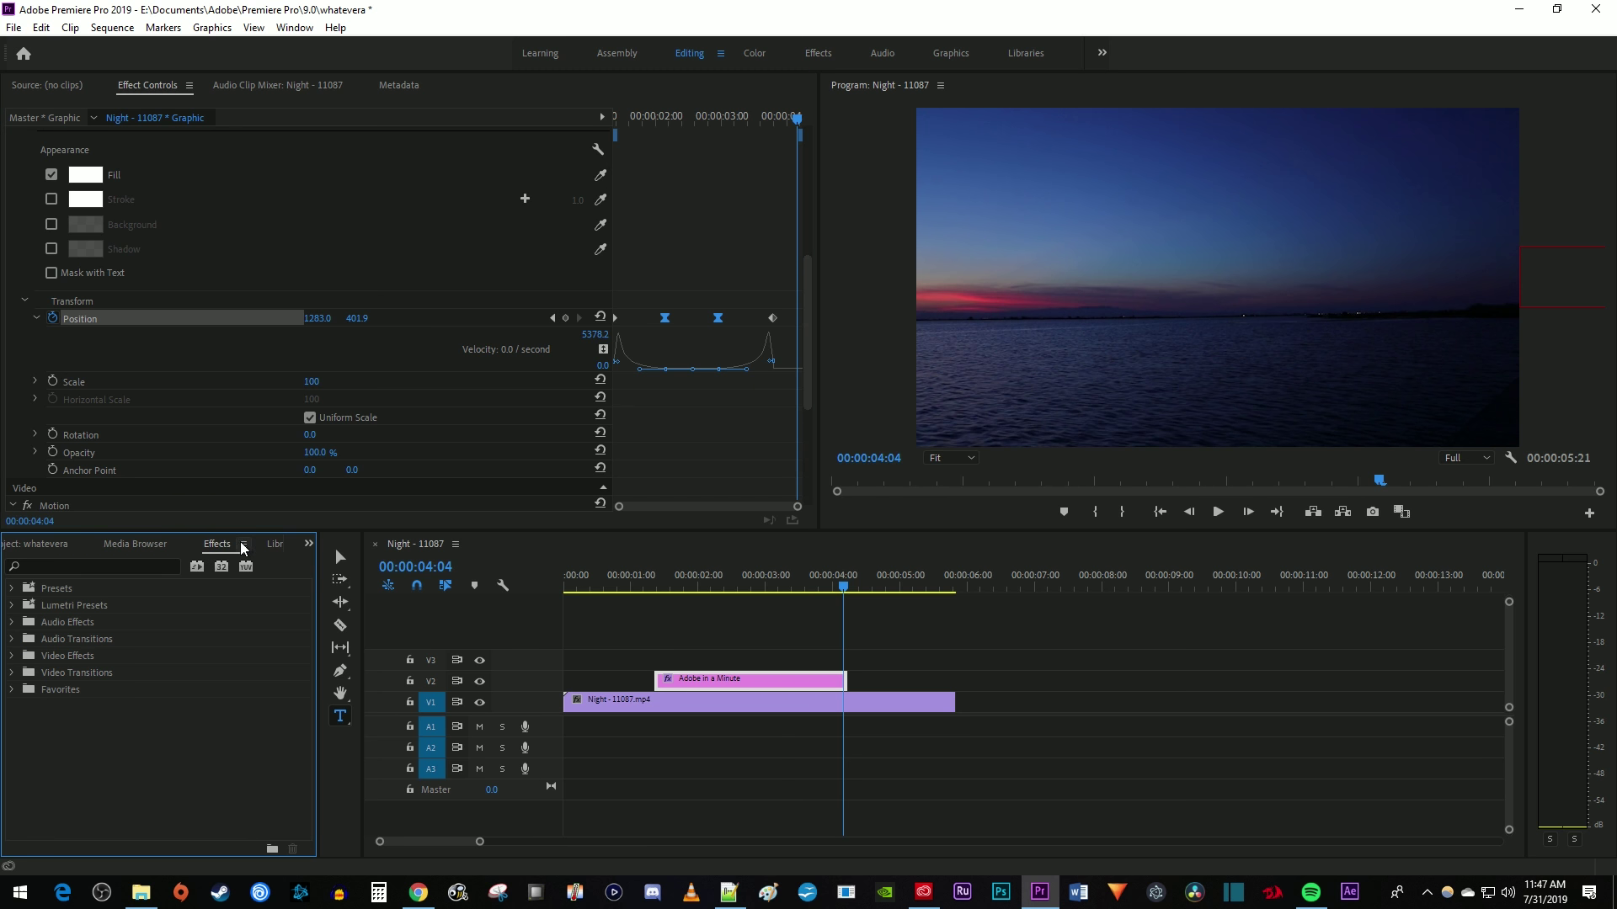
left_click(156, 564)
type("di")
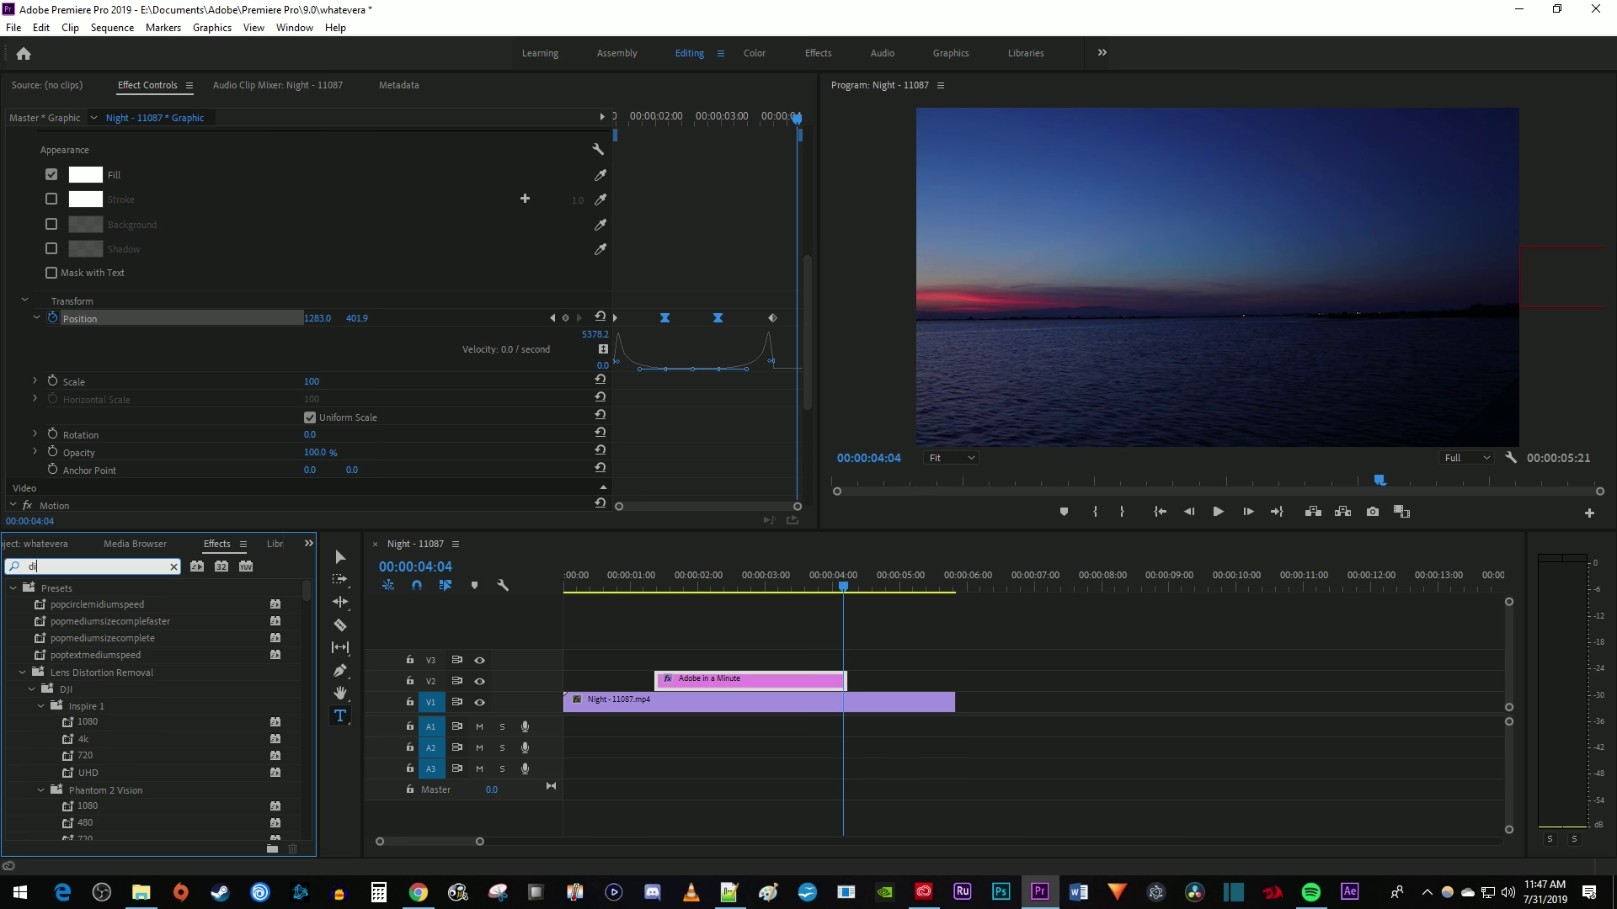
type("re")
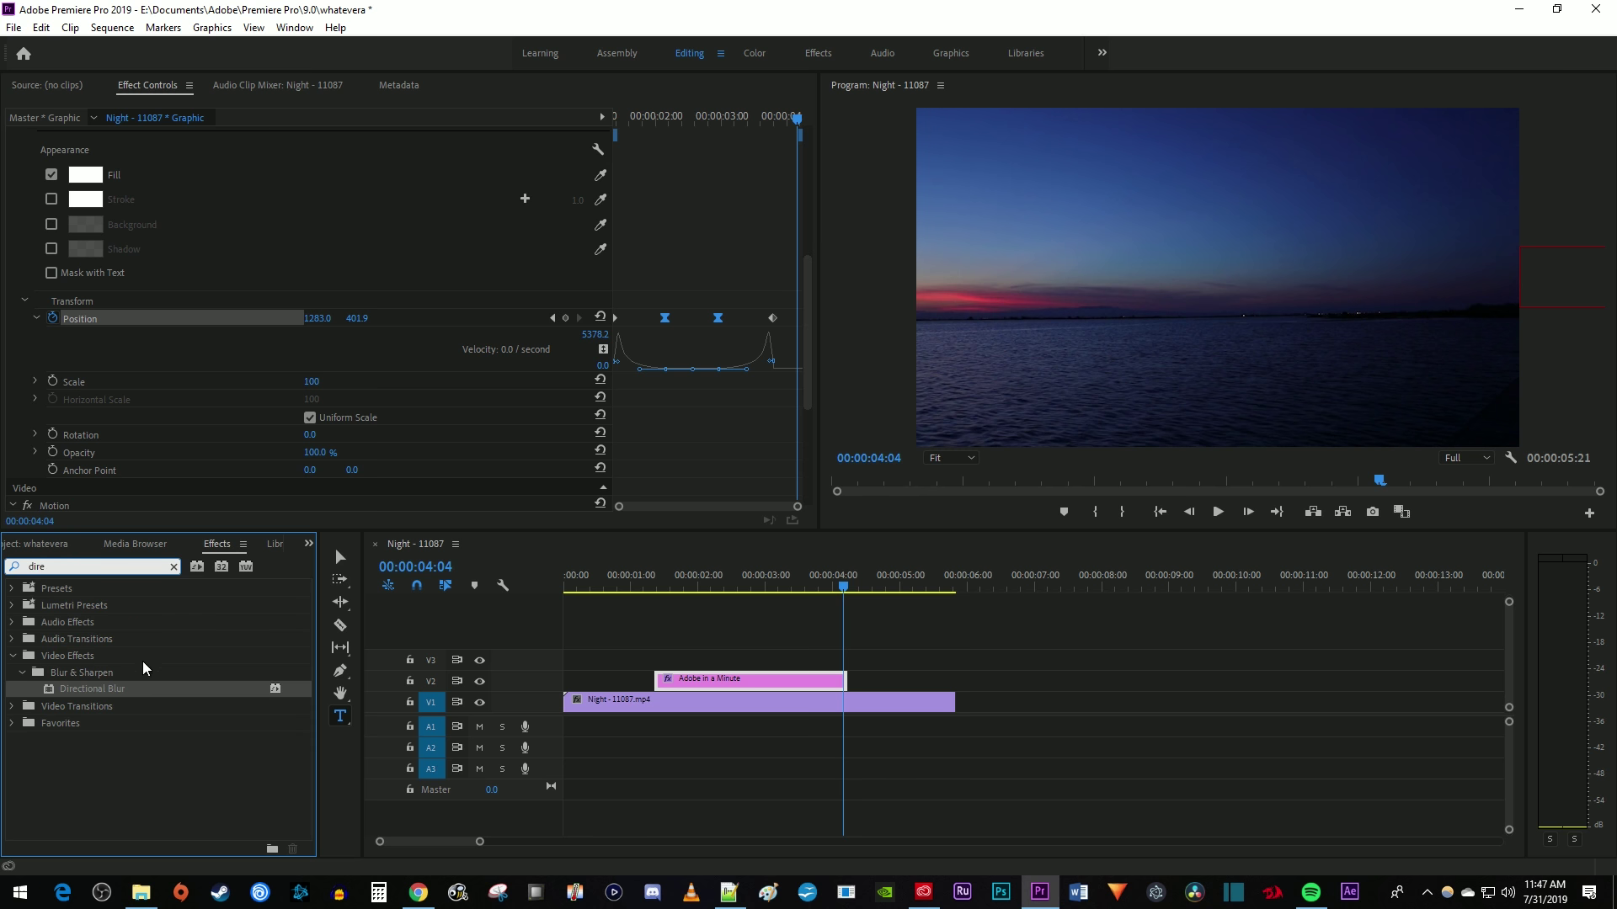
left_click(112, 689)
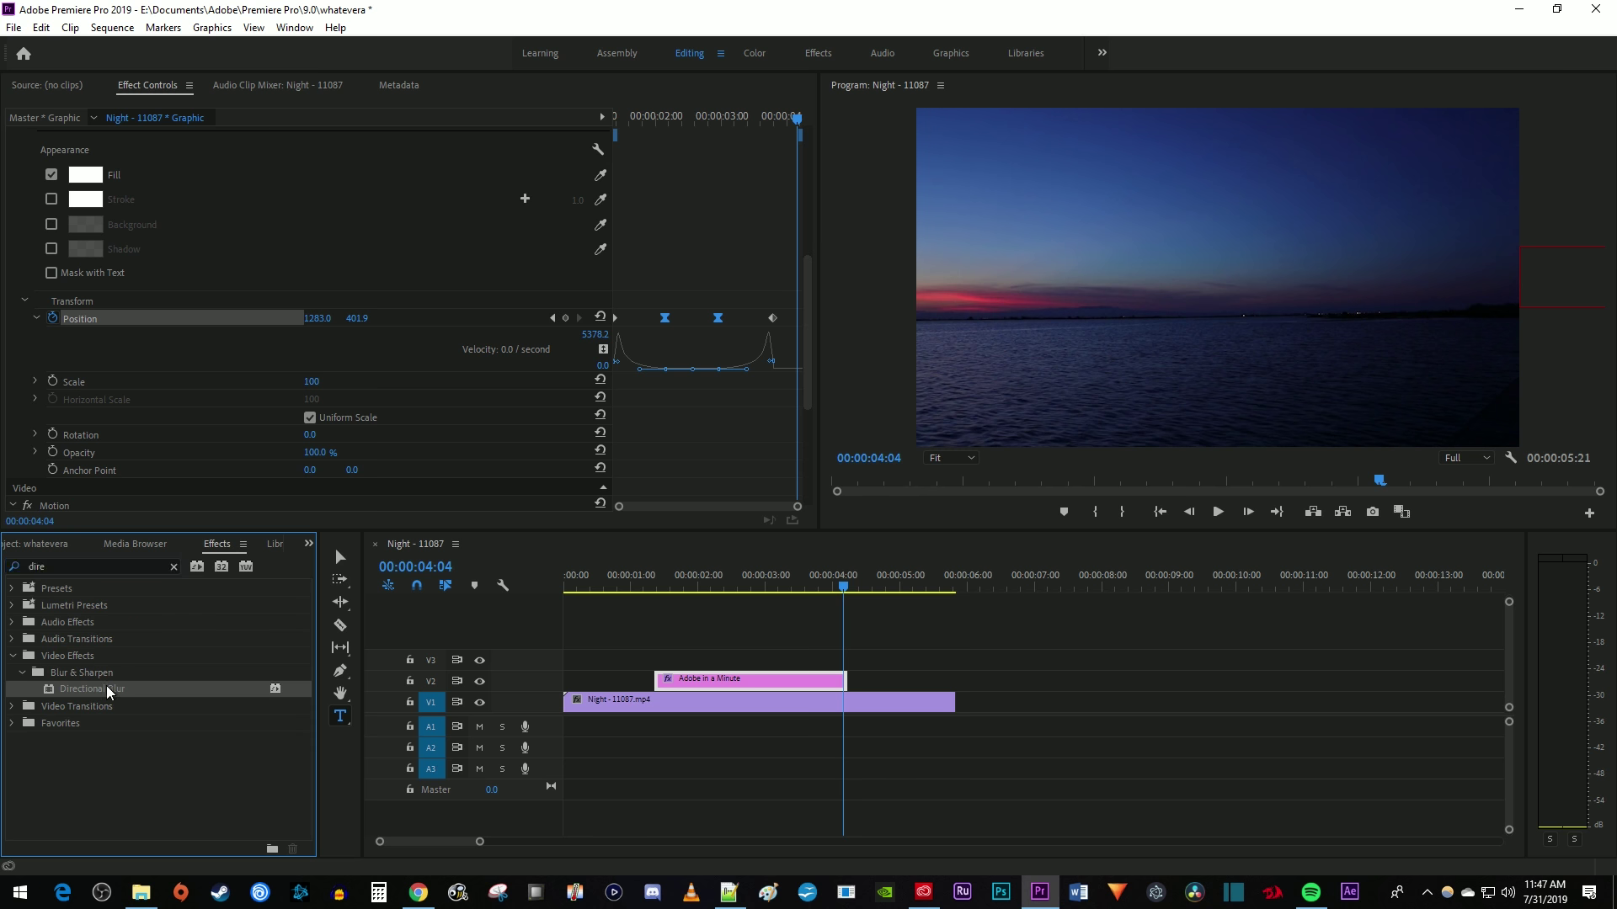
left_click(691, 679)
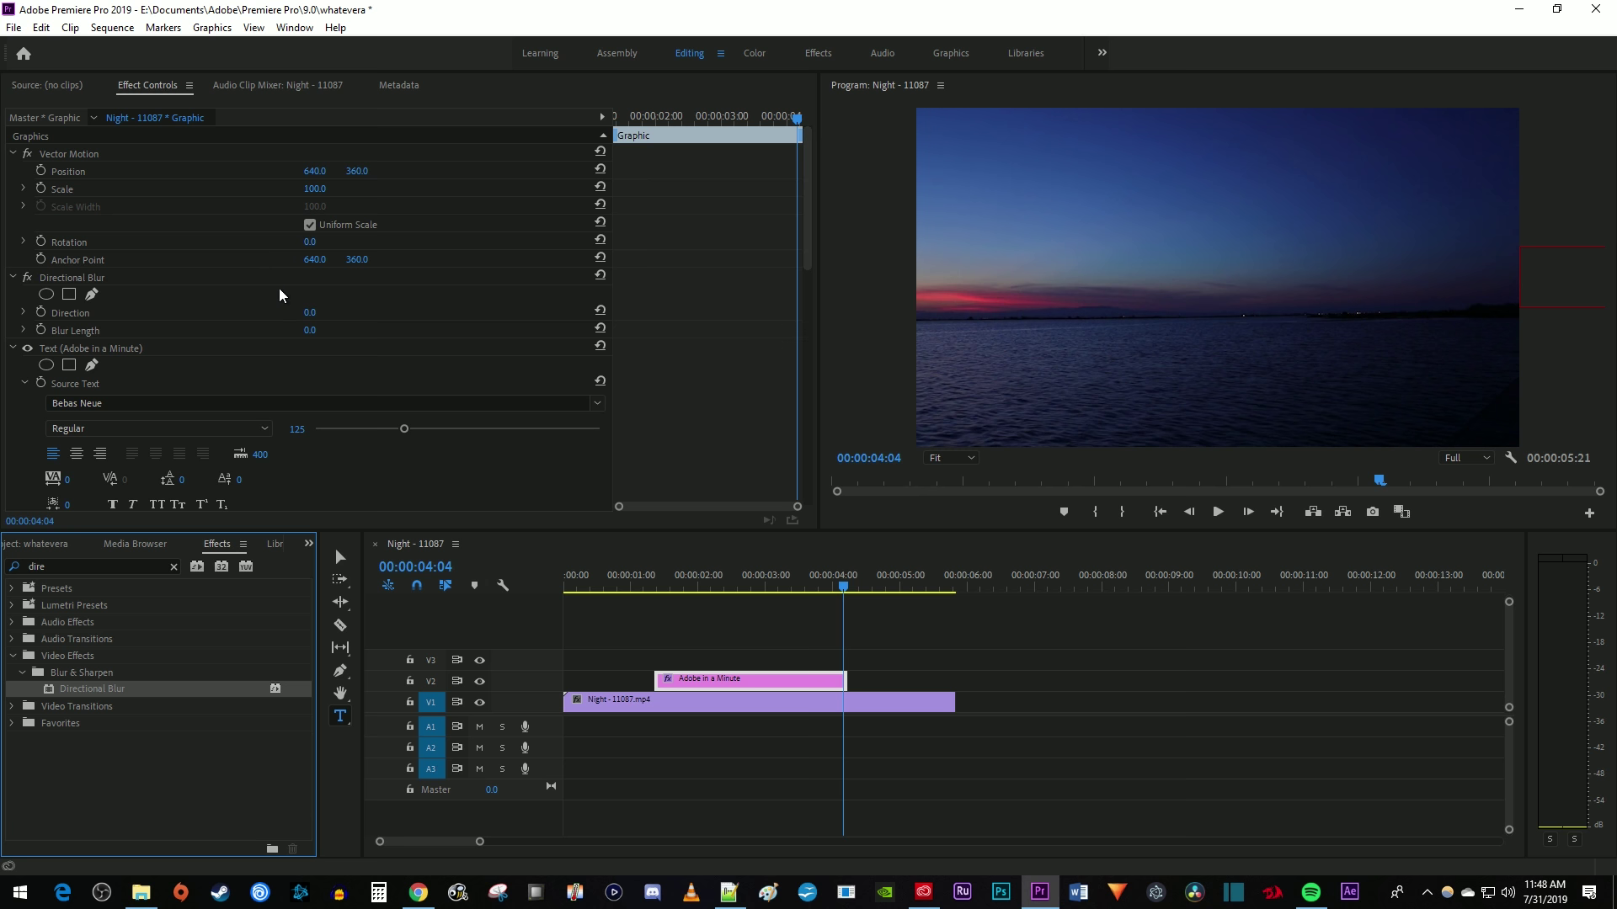
Set the Directional Blur Direction to 90°.
left_click(306, 312)
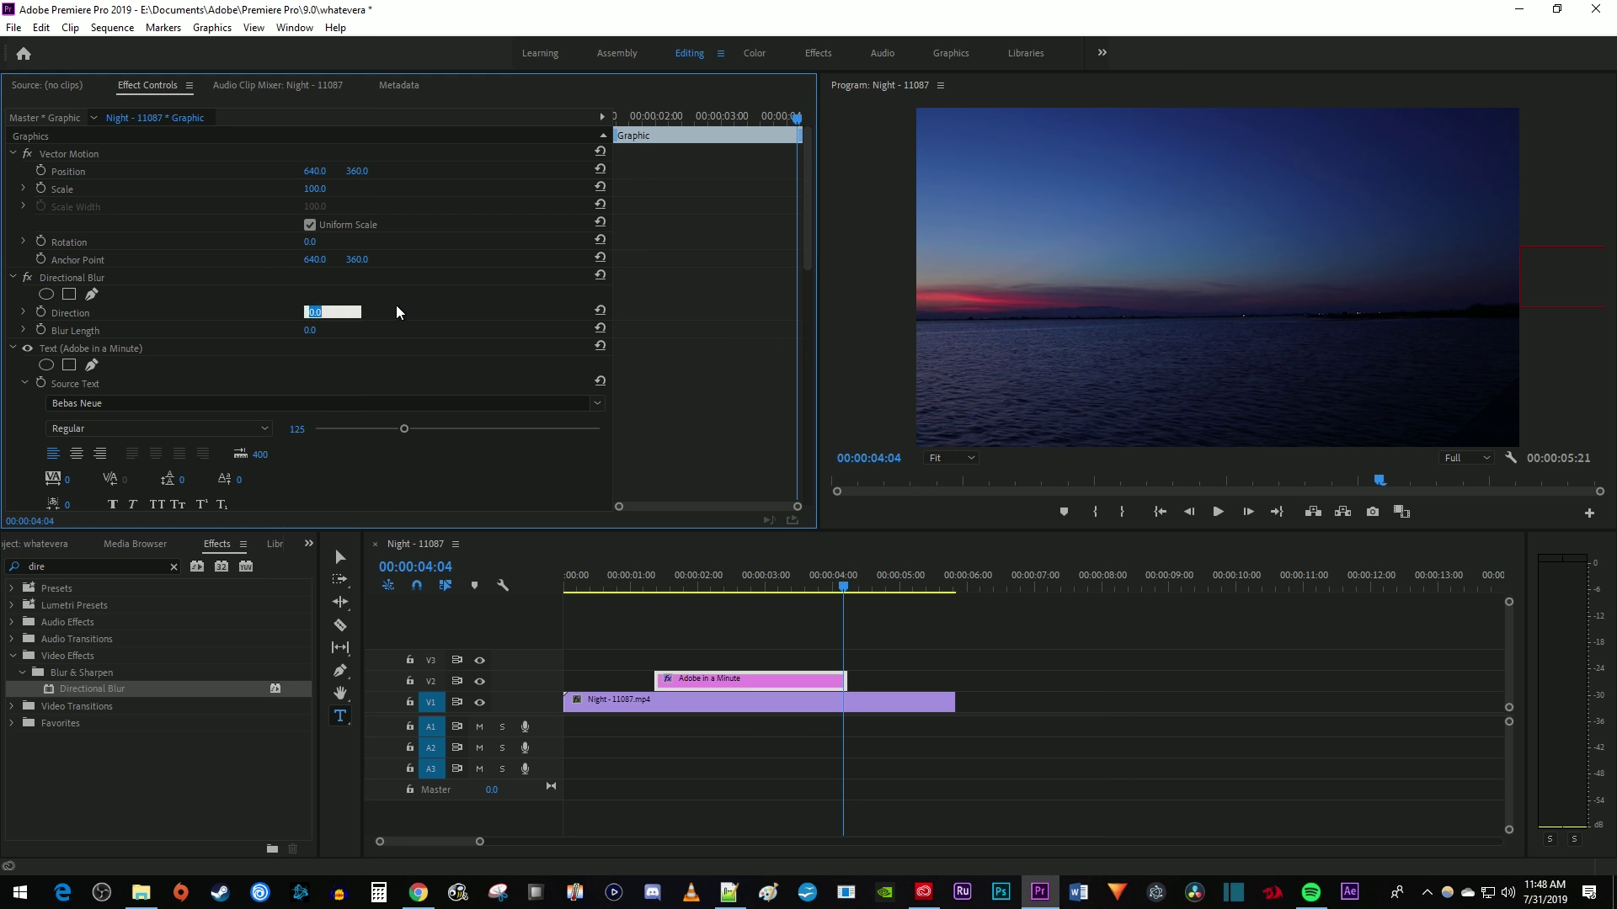
type("90")
key("Return")
Return to the first Position keyframe at 00:00:01:09 and collapse Source Text.
left_click_drag(694, 127, 671, 119)
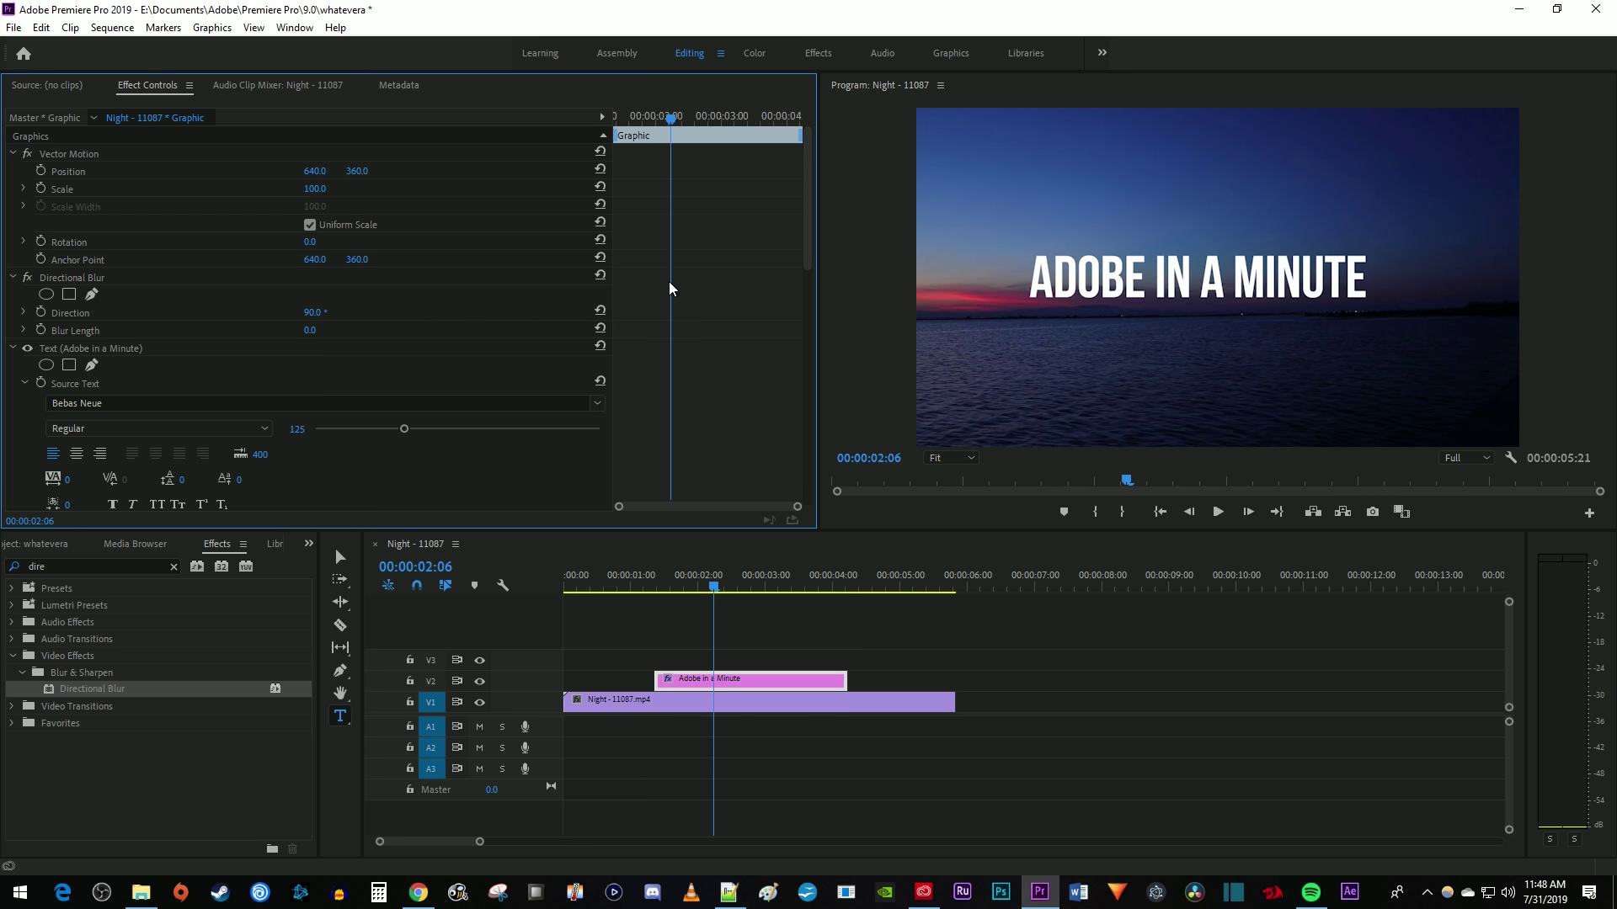
scroll(665, 283, "down", 3)
scroll(657, 287, "down", 3)
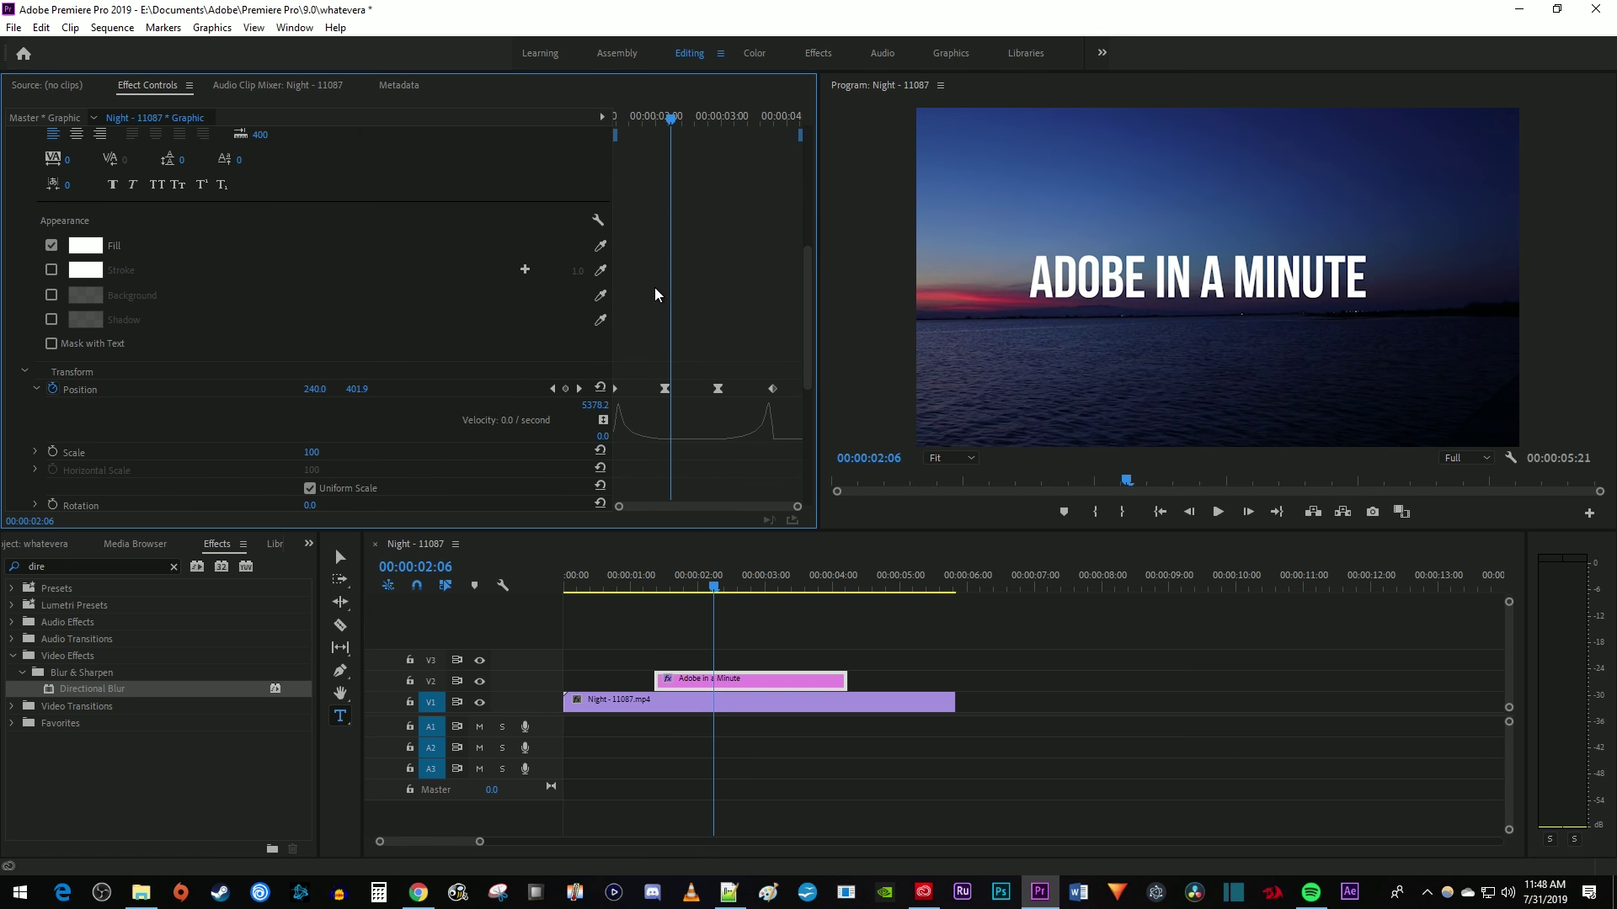
left_click(552, 389)
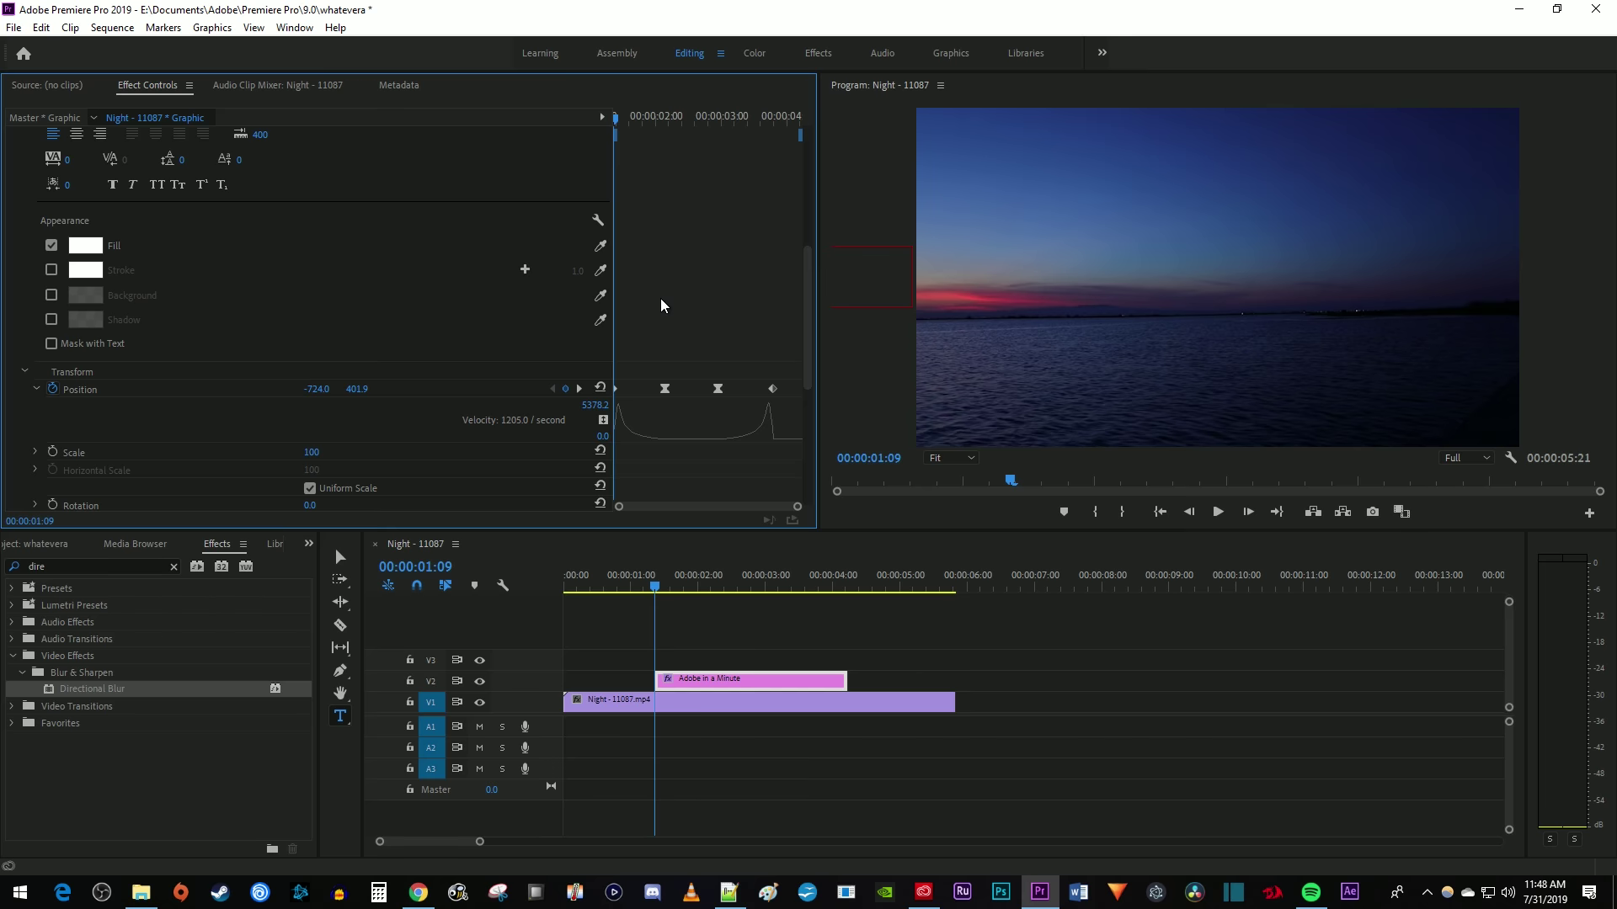
scroll(660, 305, "up", 10)
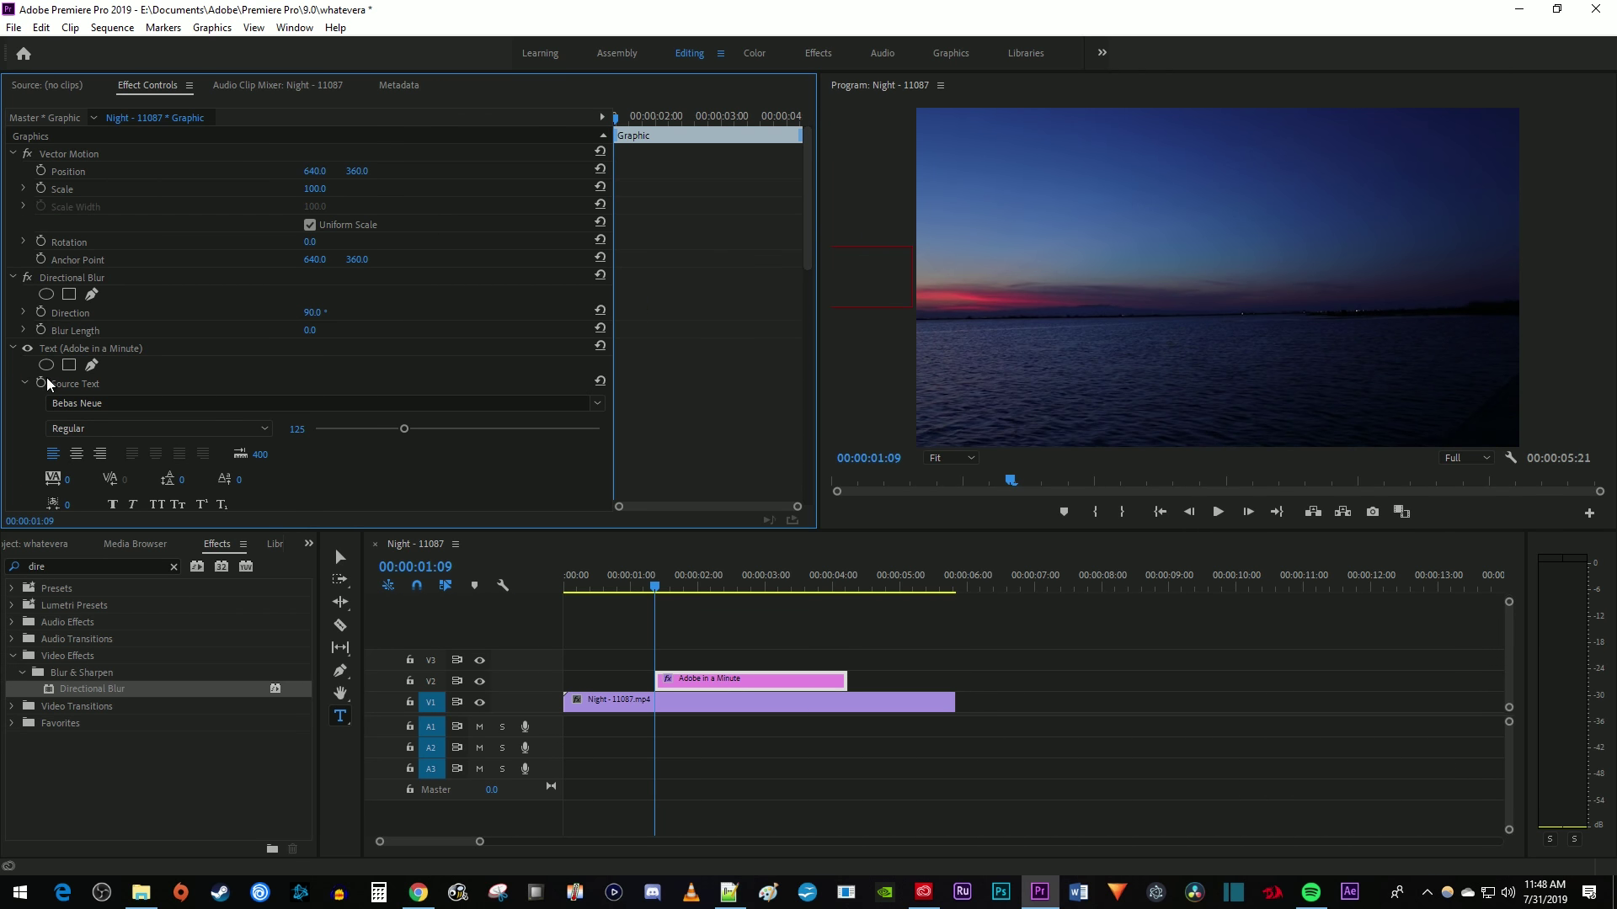
left_click(24, 380)
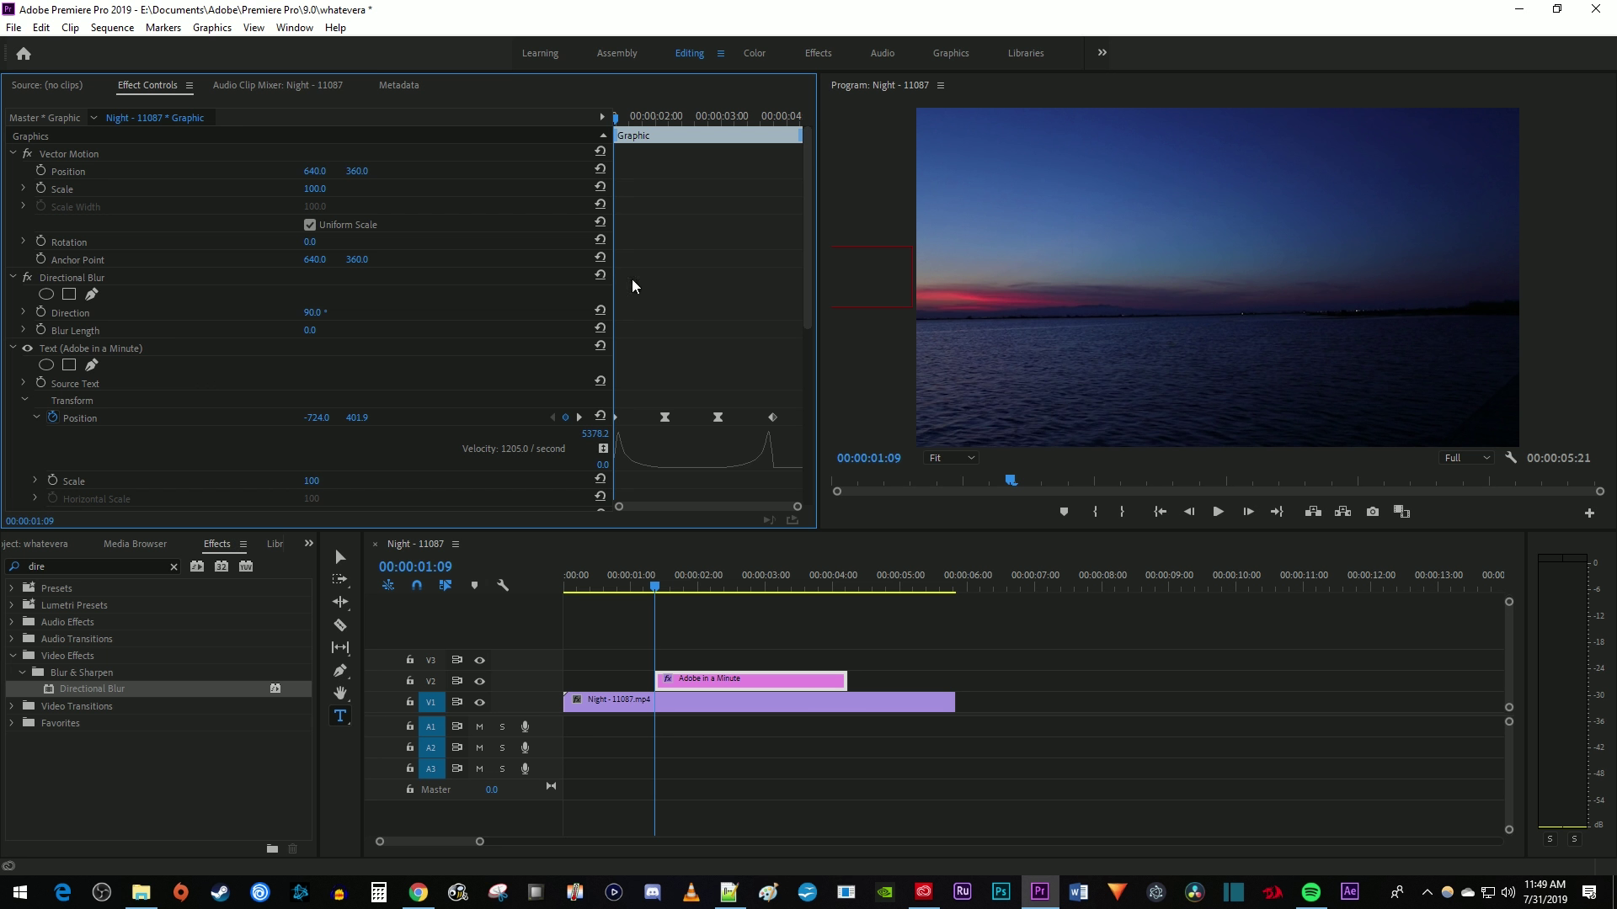
Keyframe Directional Blur Length at 30 at 00:00:01:09.
left_click(38, 330)
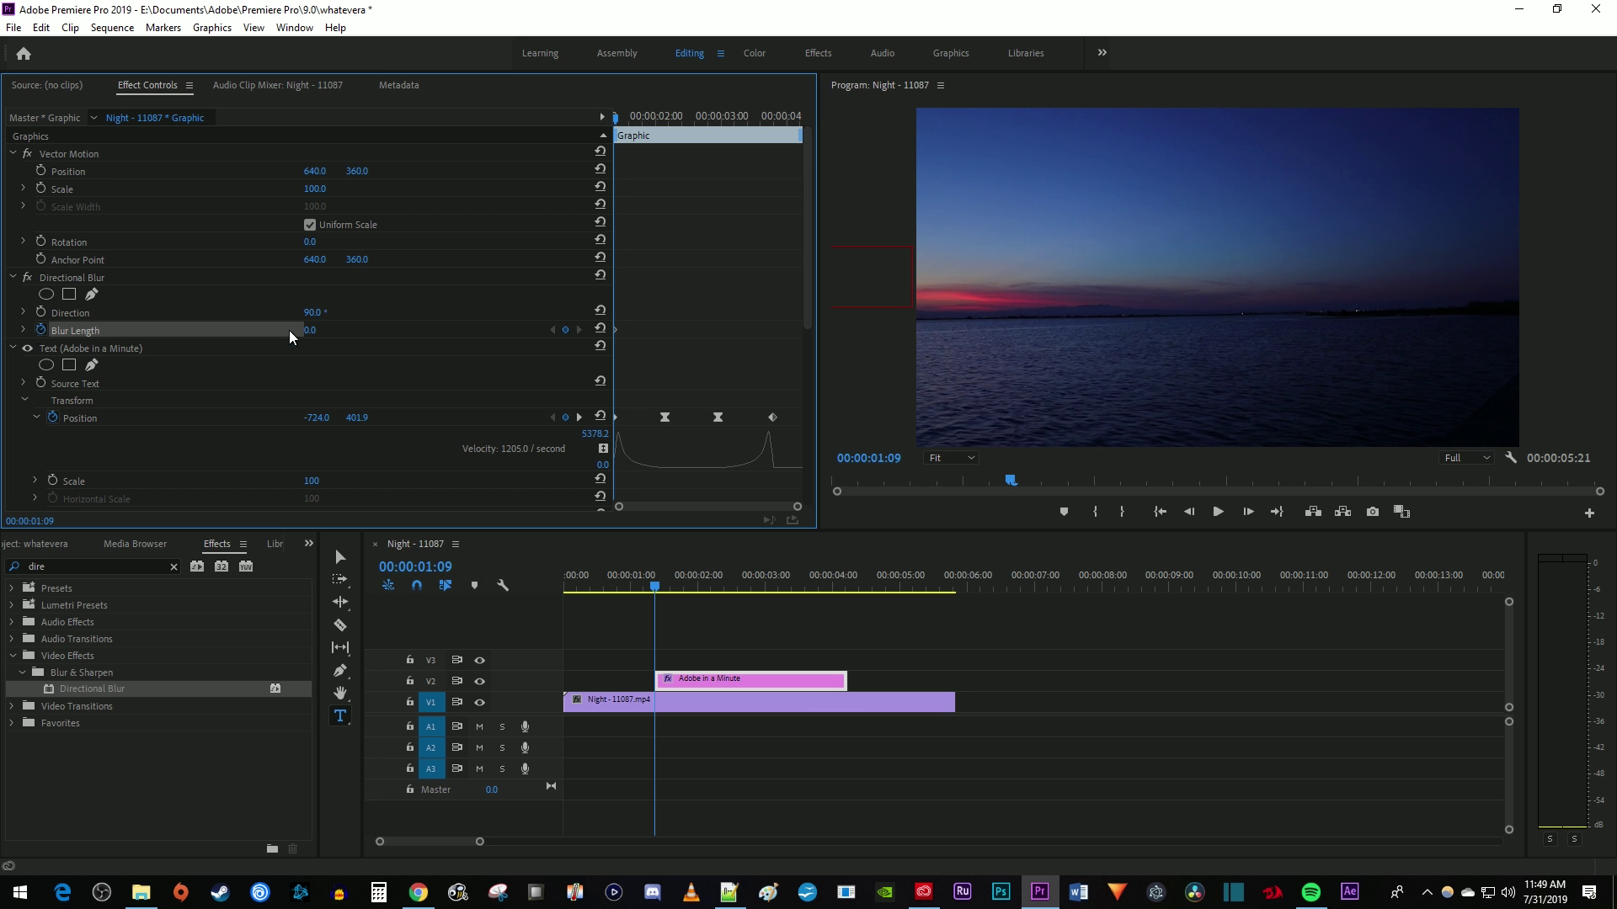
left_click(326, 327)
type("30")
key("Return")
Set Blur Length to 0 at the 00:00:02:04 landing keyframe and scrub to check.
left_click(580, 417)
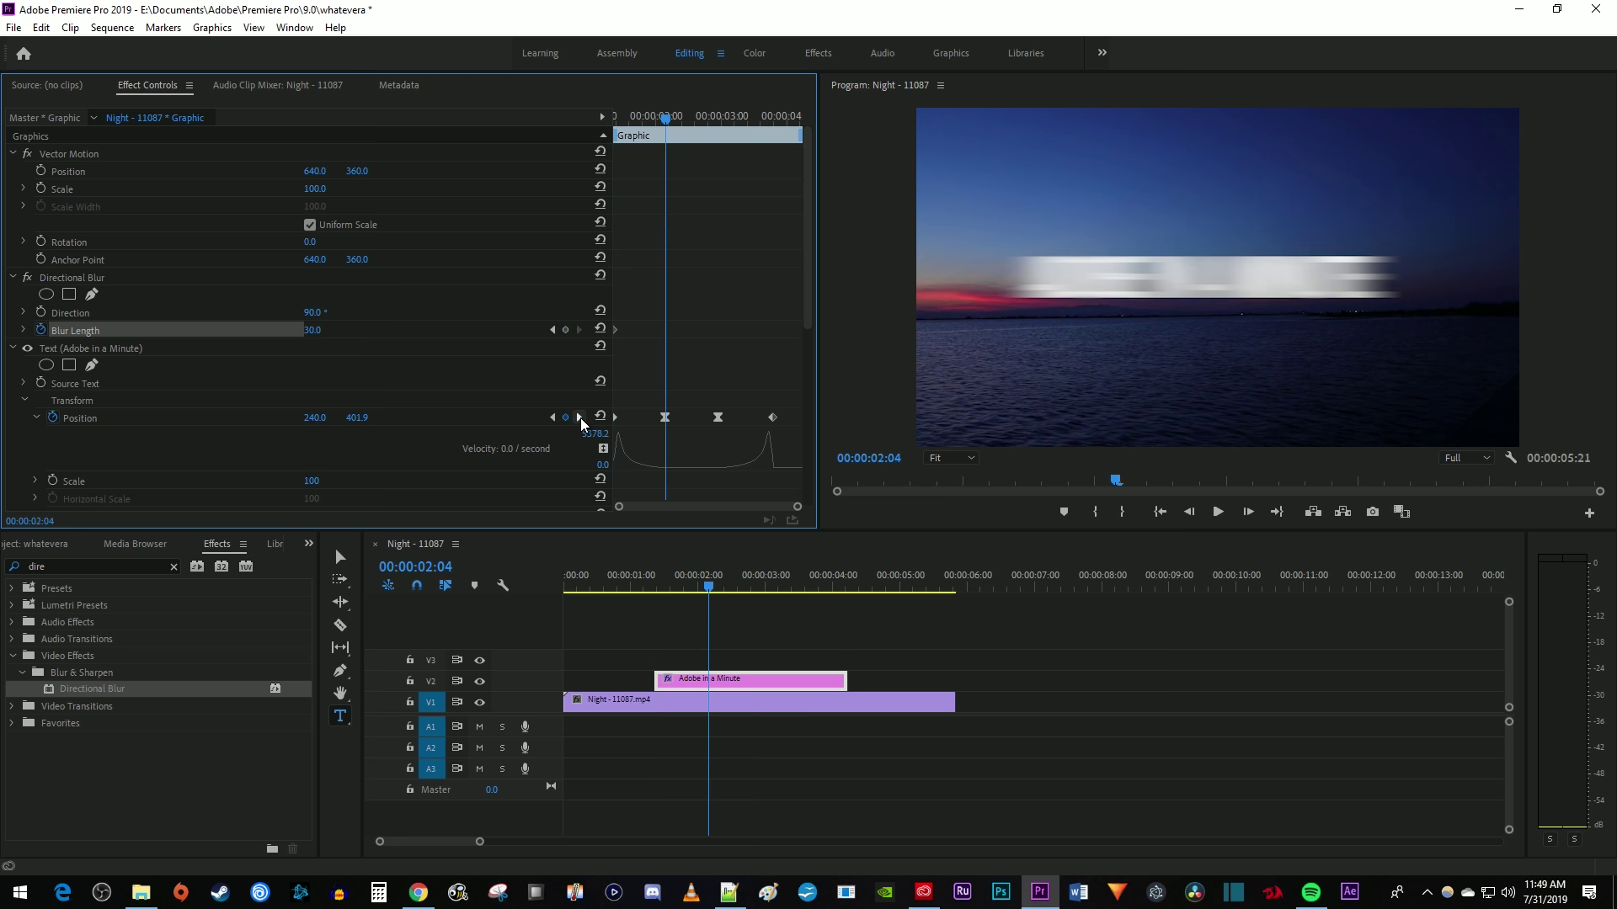
left_click(325, 330)
type("0")
key("Return")
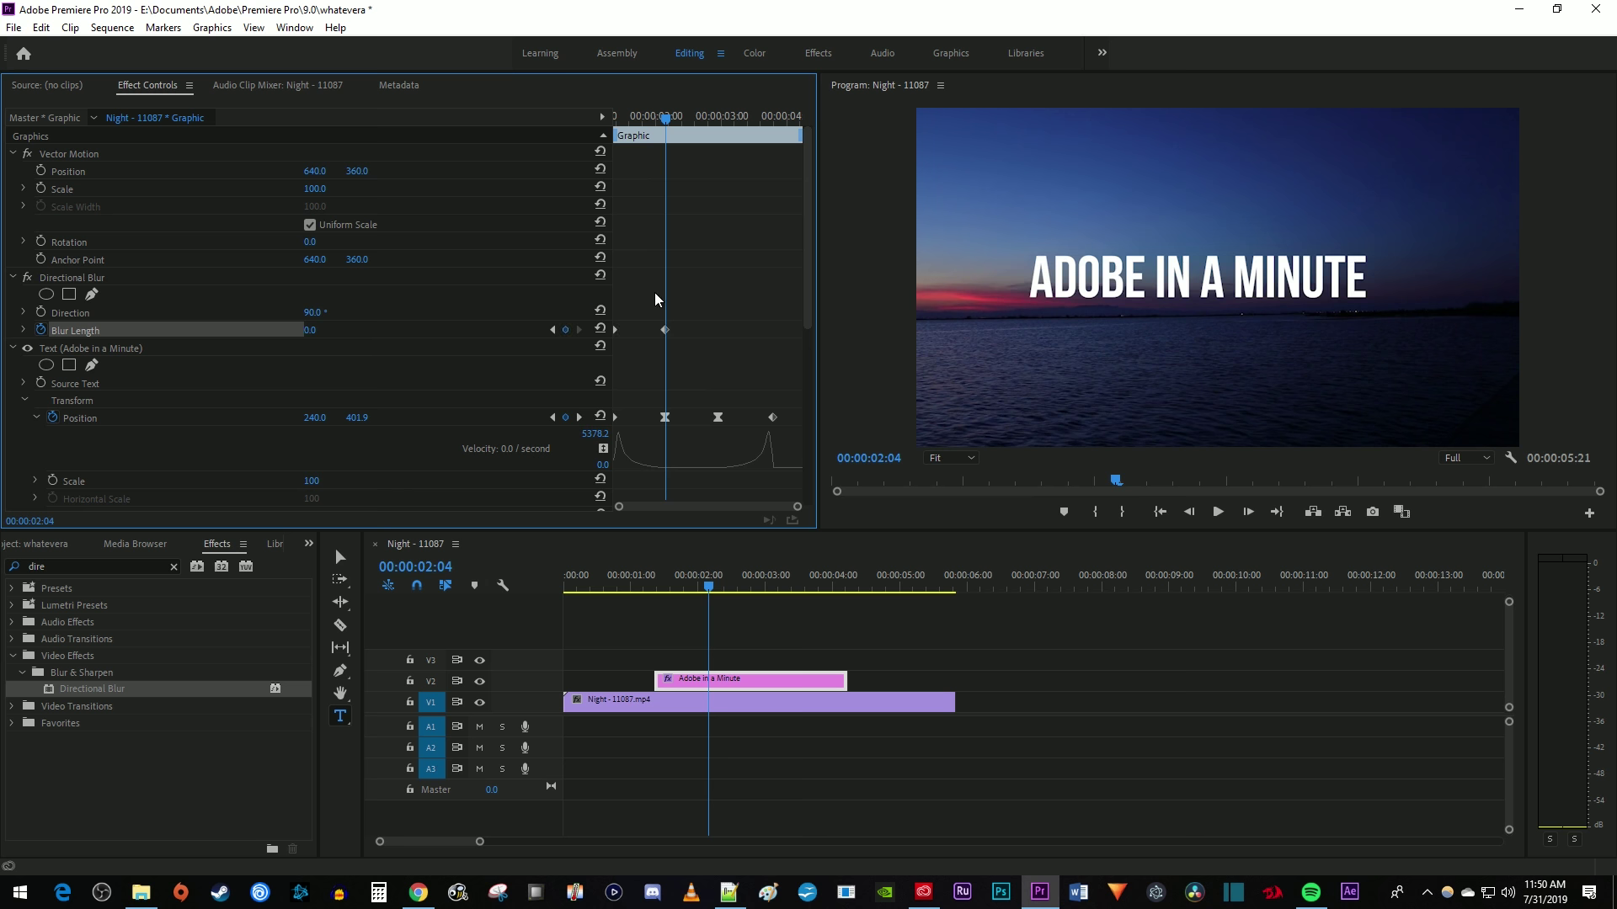
left_click_drag(643, 115, 664, 144)
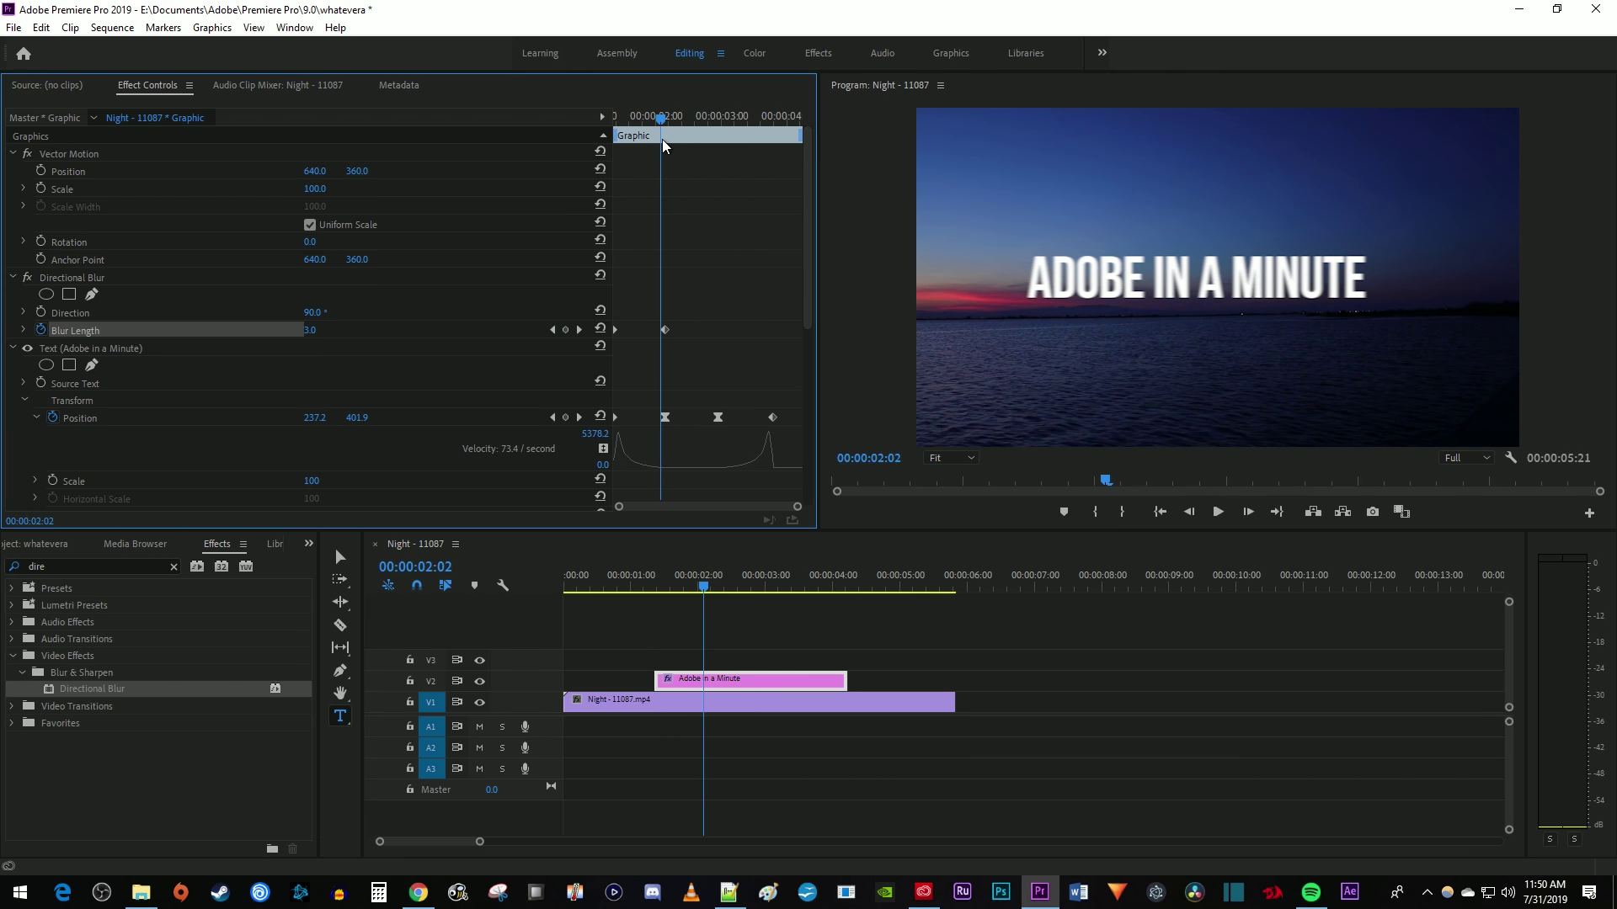
Hold Blur Length at 0 at 00:00:02:24, ramp it to 30 by 00:00:03:20, then scrub to check.
left_click(579, 417)
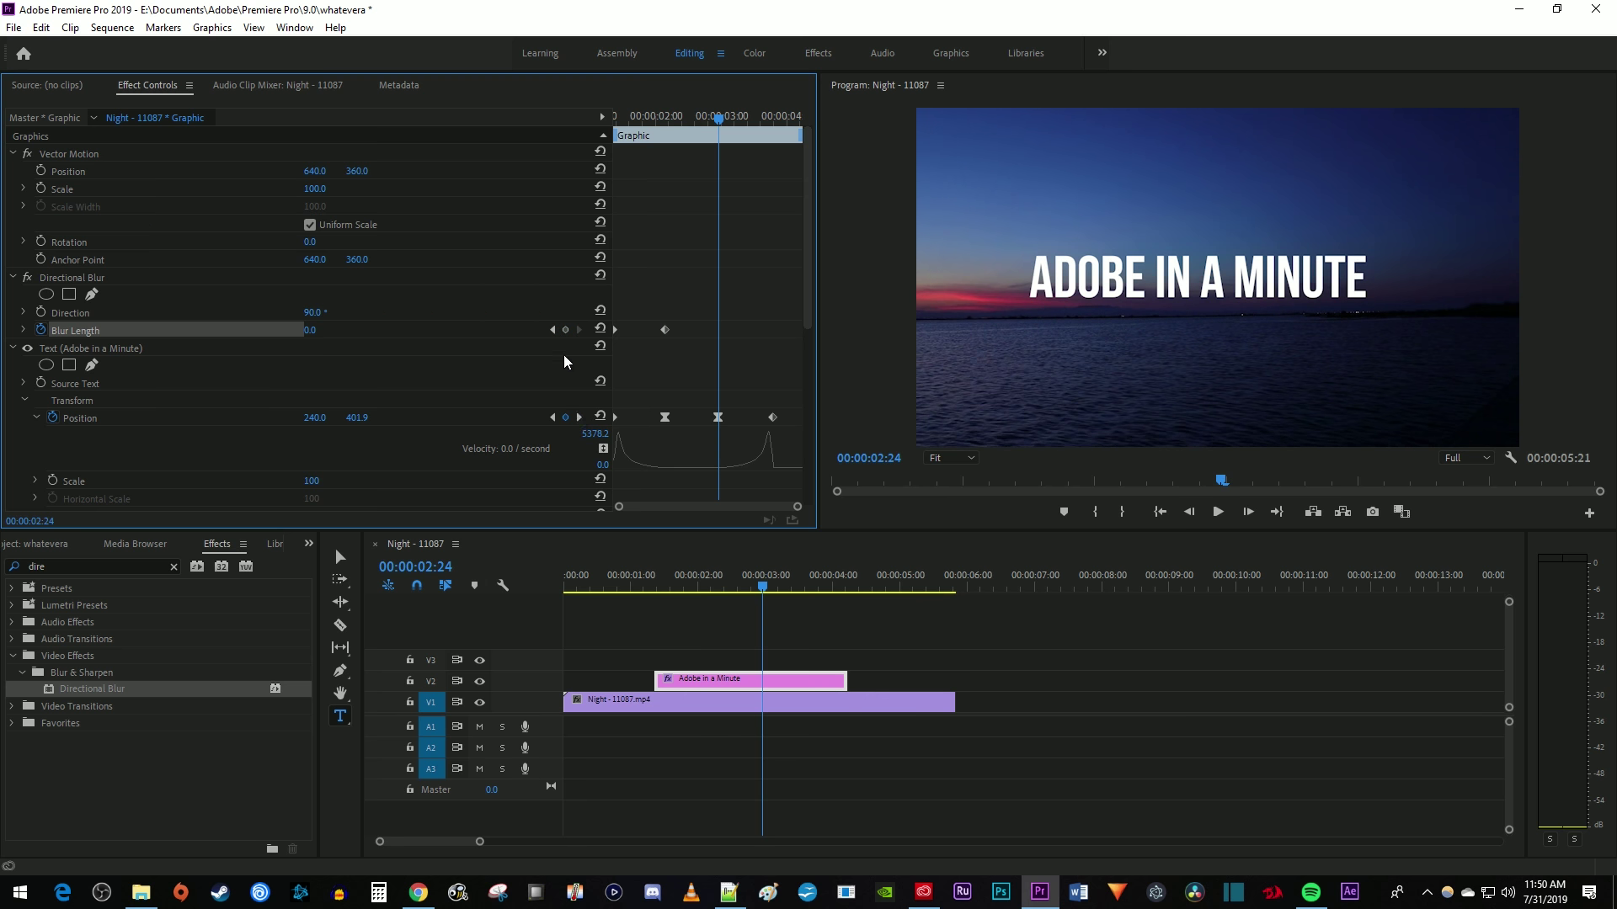
left_click(565, 331)
left_click(576, 420)
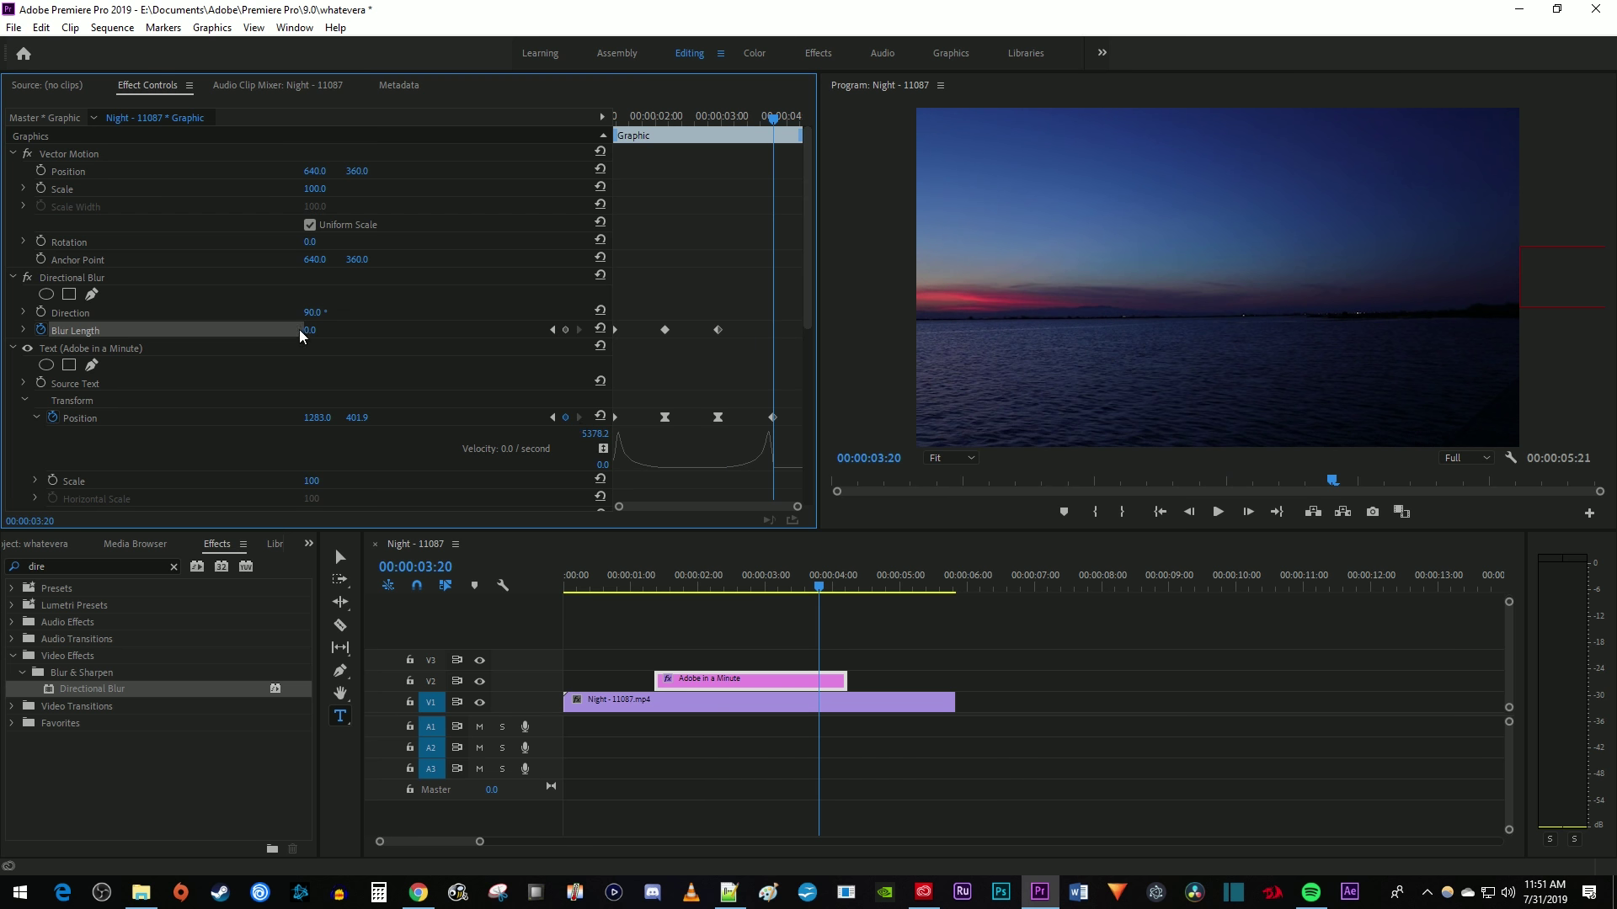
type("30")
key("Return")
mouse_move(775, 123)
left_mouse_down()
mouse_move(721, 123)
mouse_move(776, 135)
left_mouse_up()
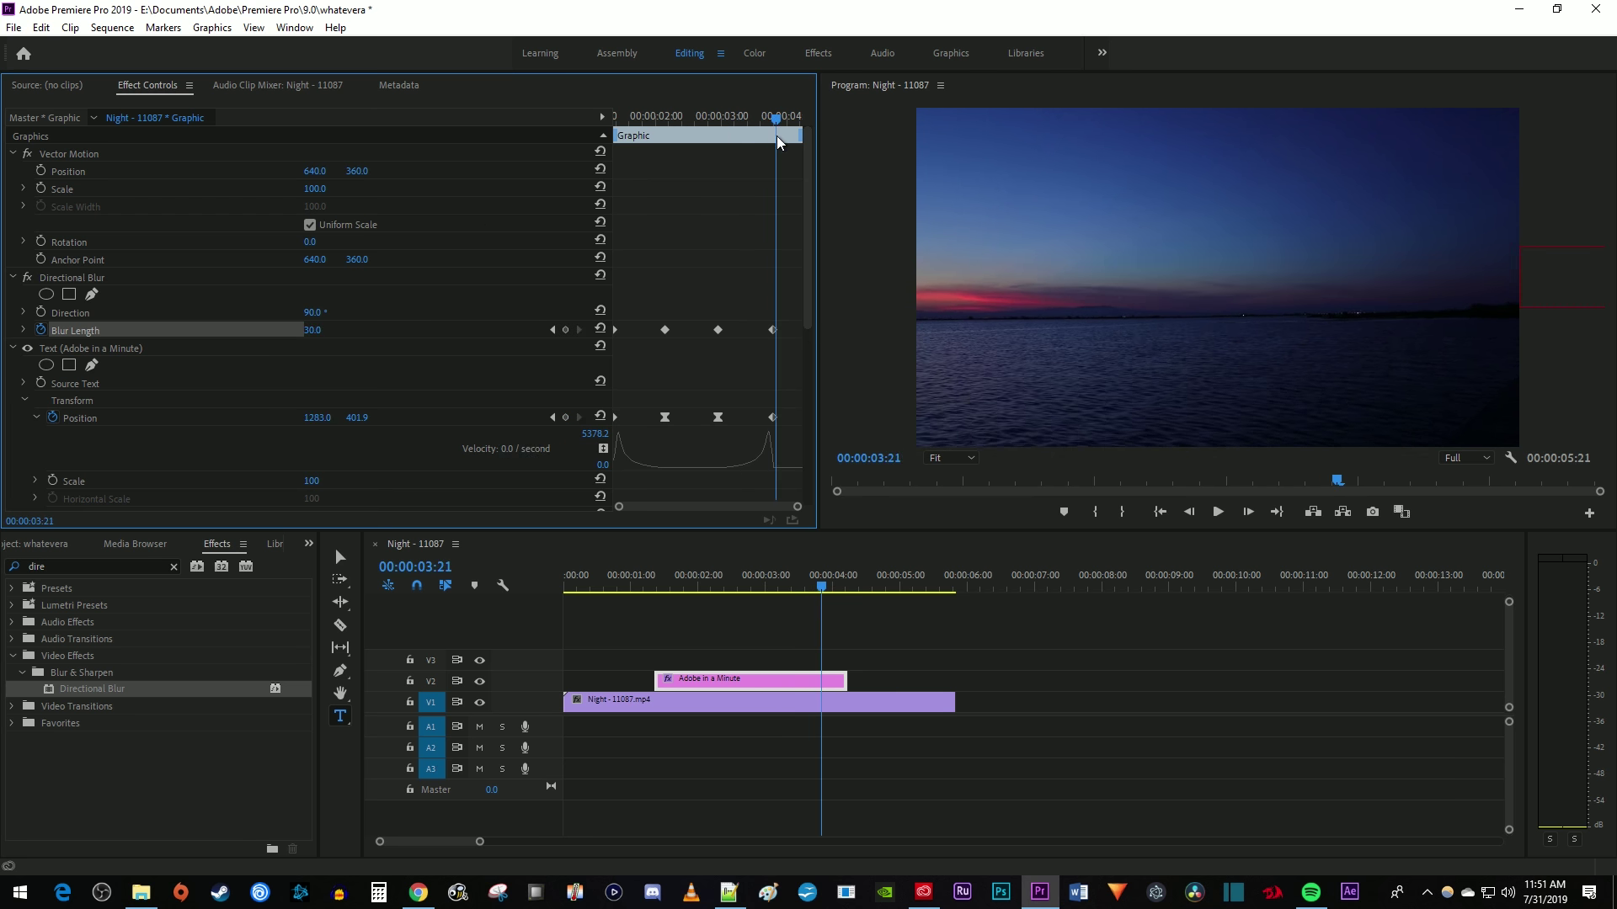
Preview the title animation from its start, then return to the title's start.
key("Up")
key("space")
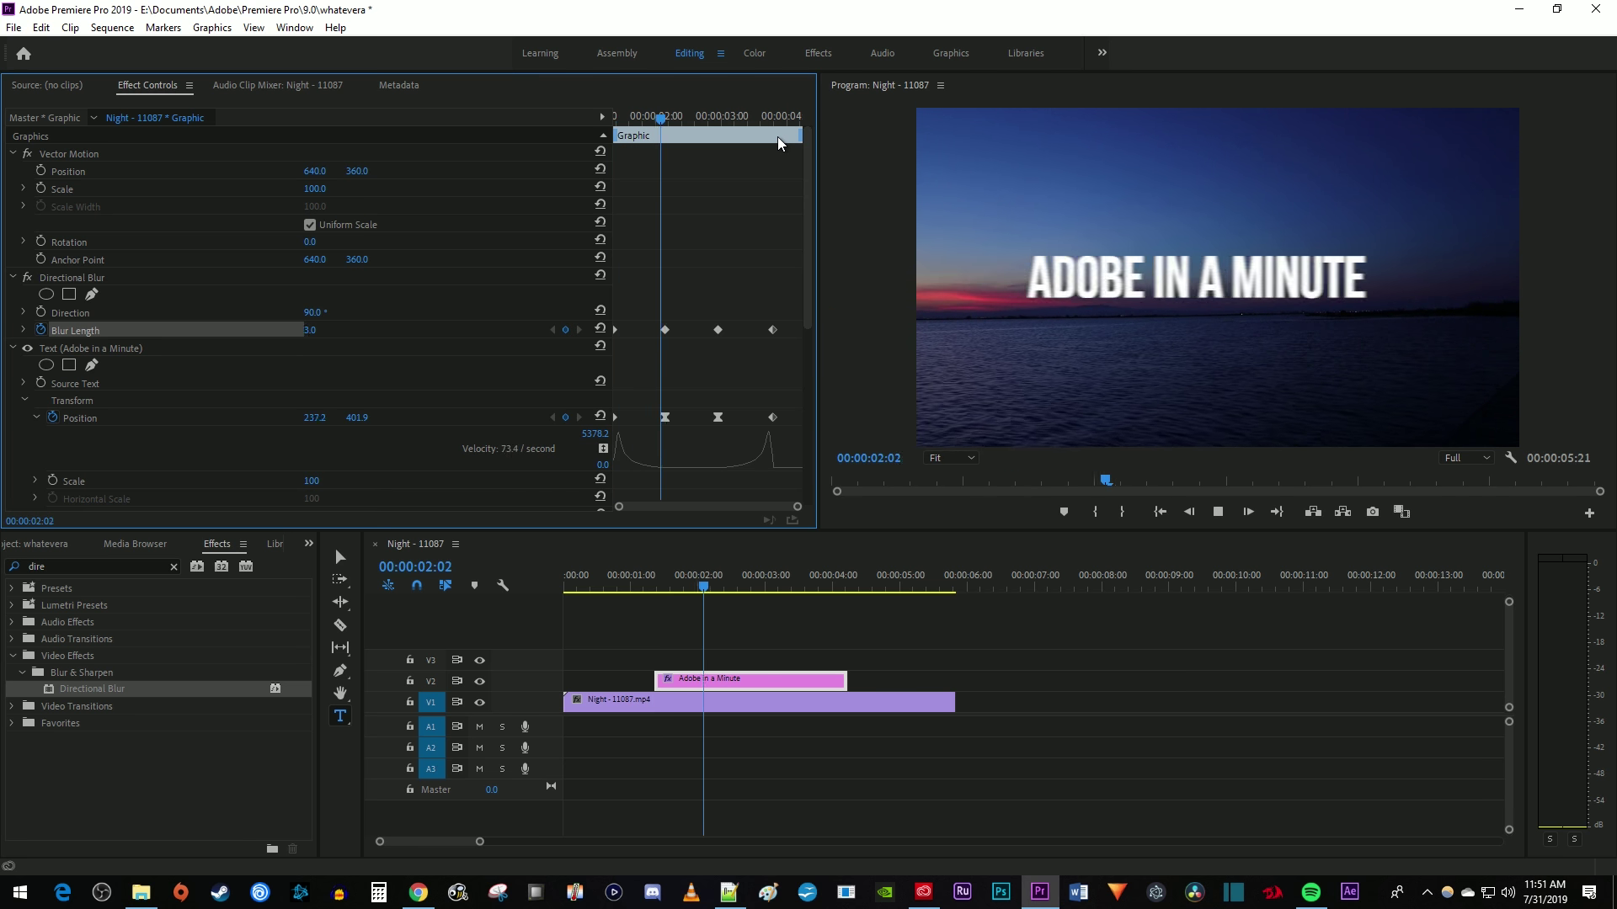
key("space")
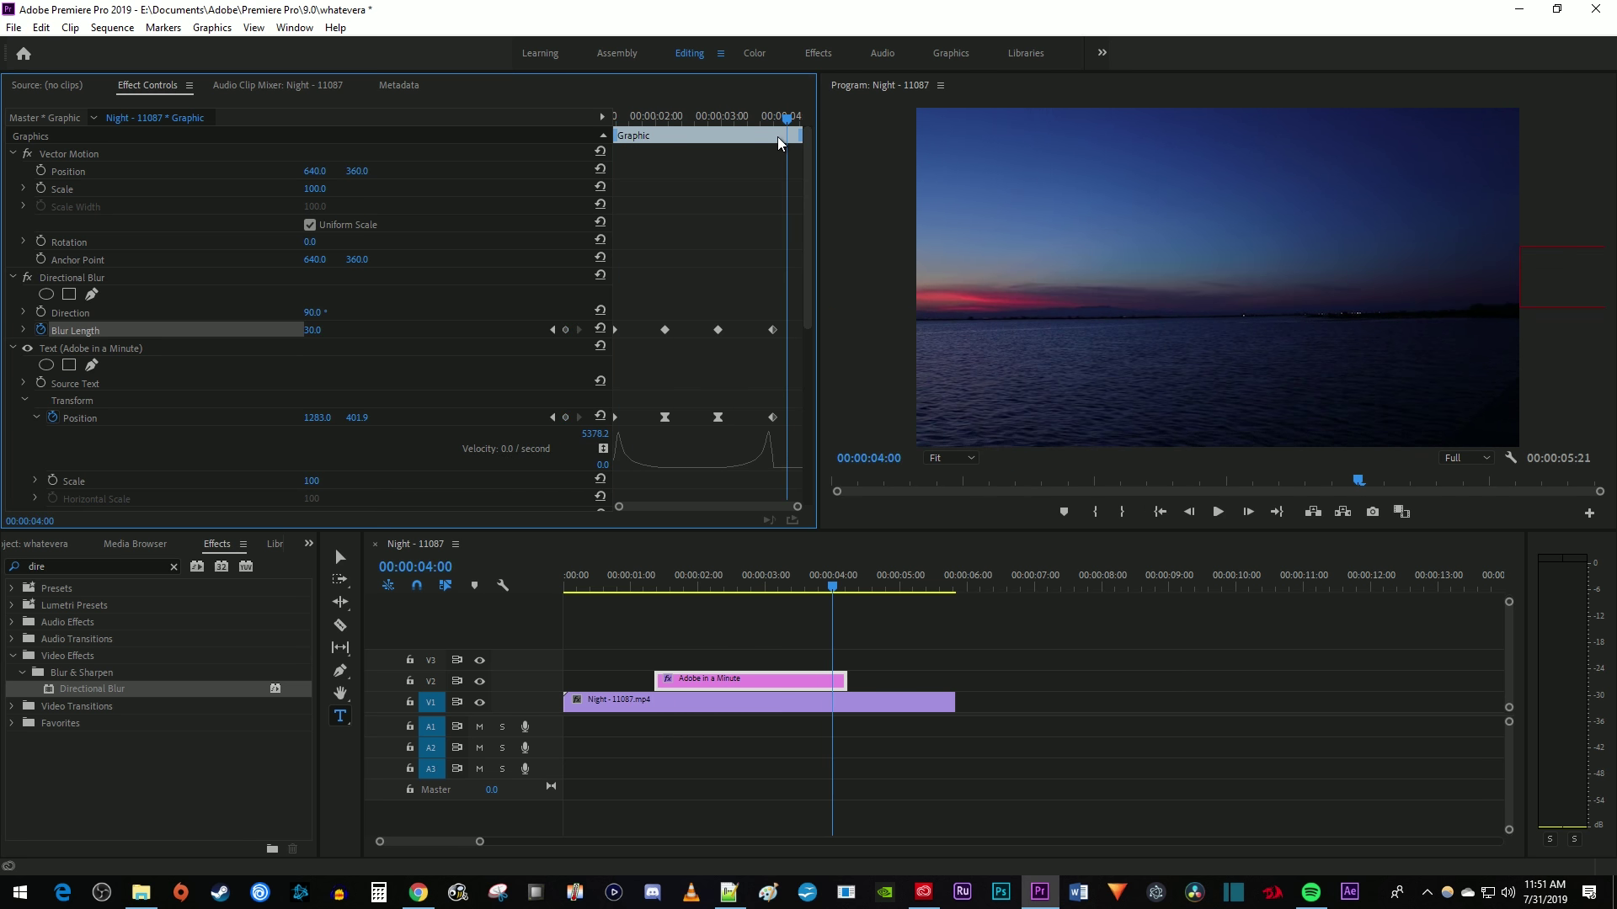
key("Up")
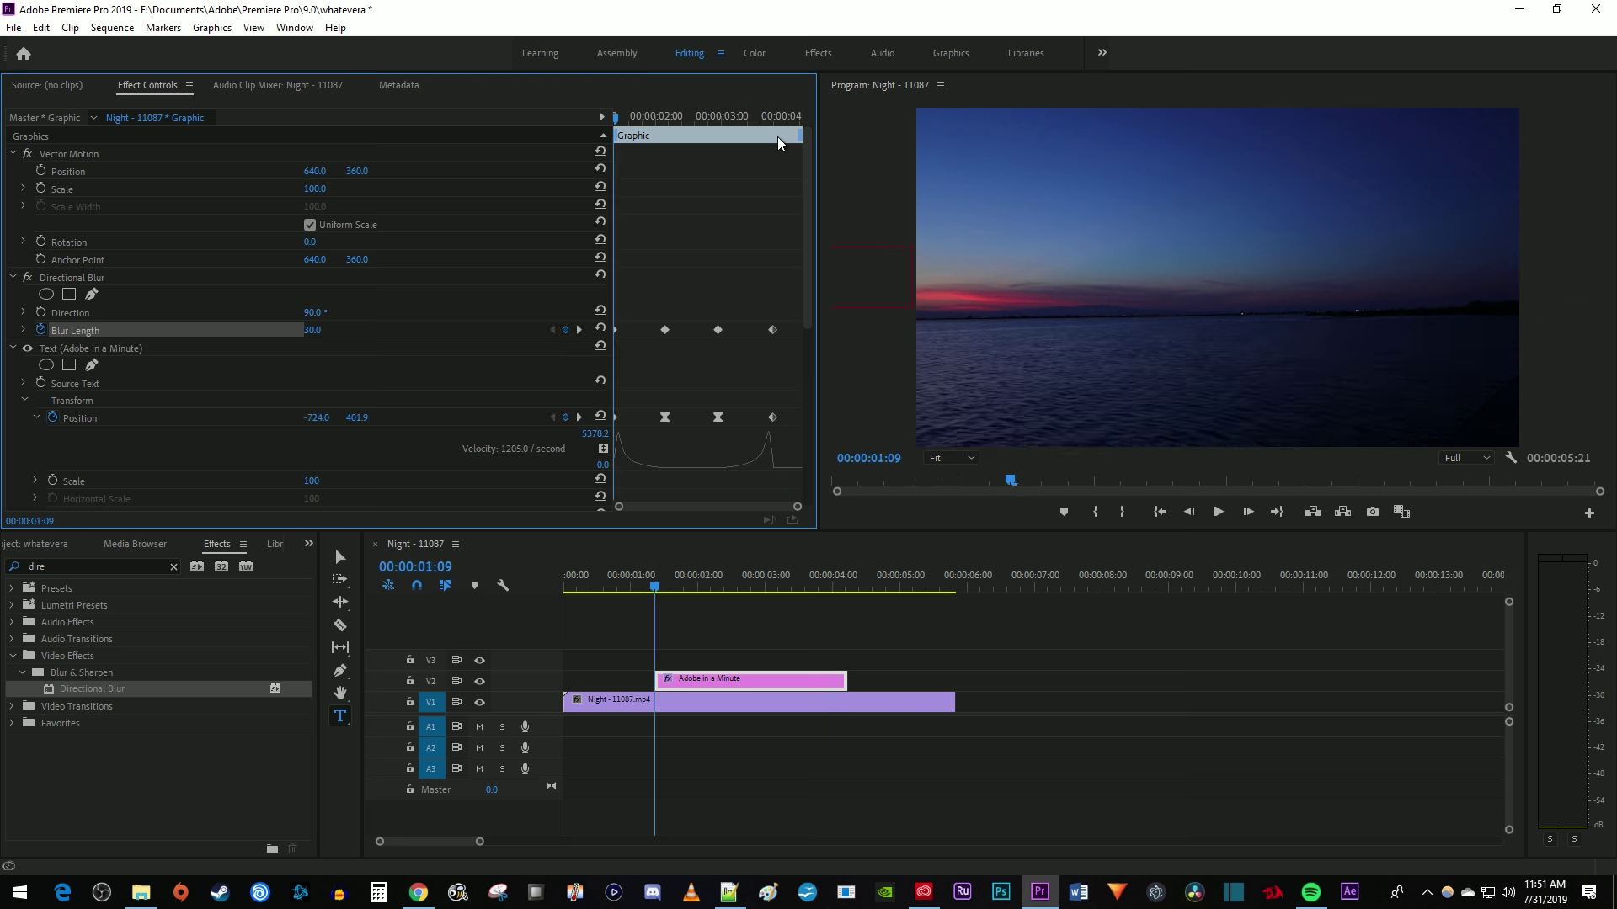
Set the two middle Blur Length keyframes to Continuous Bezier interpolation.
left_click_drag(745, 366, 646, 314)
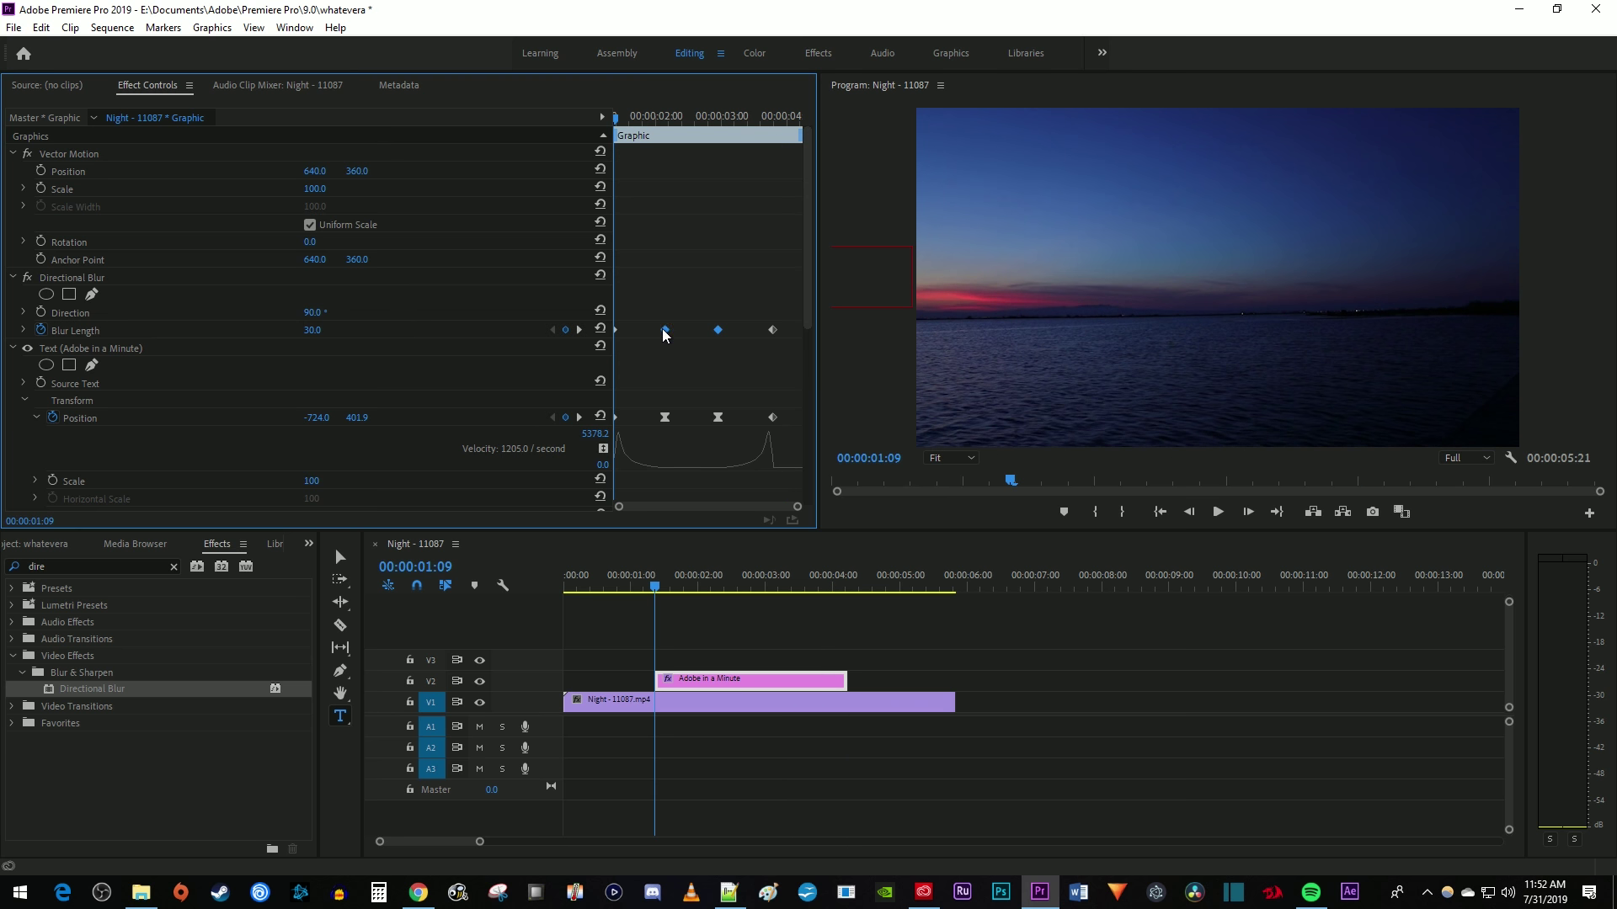
right_click(665, 331)
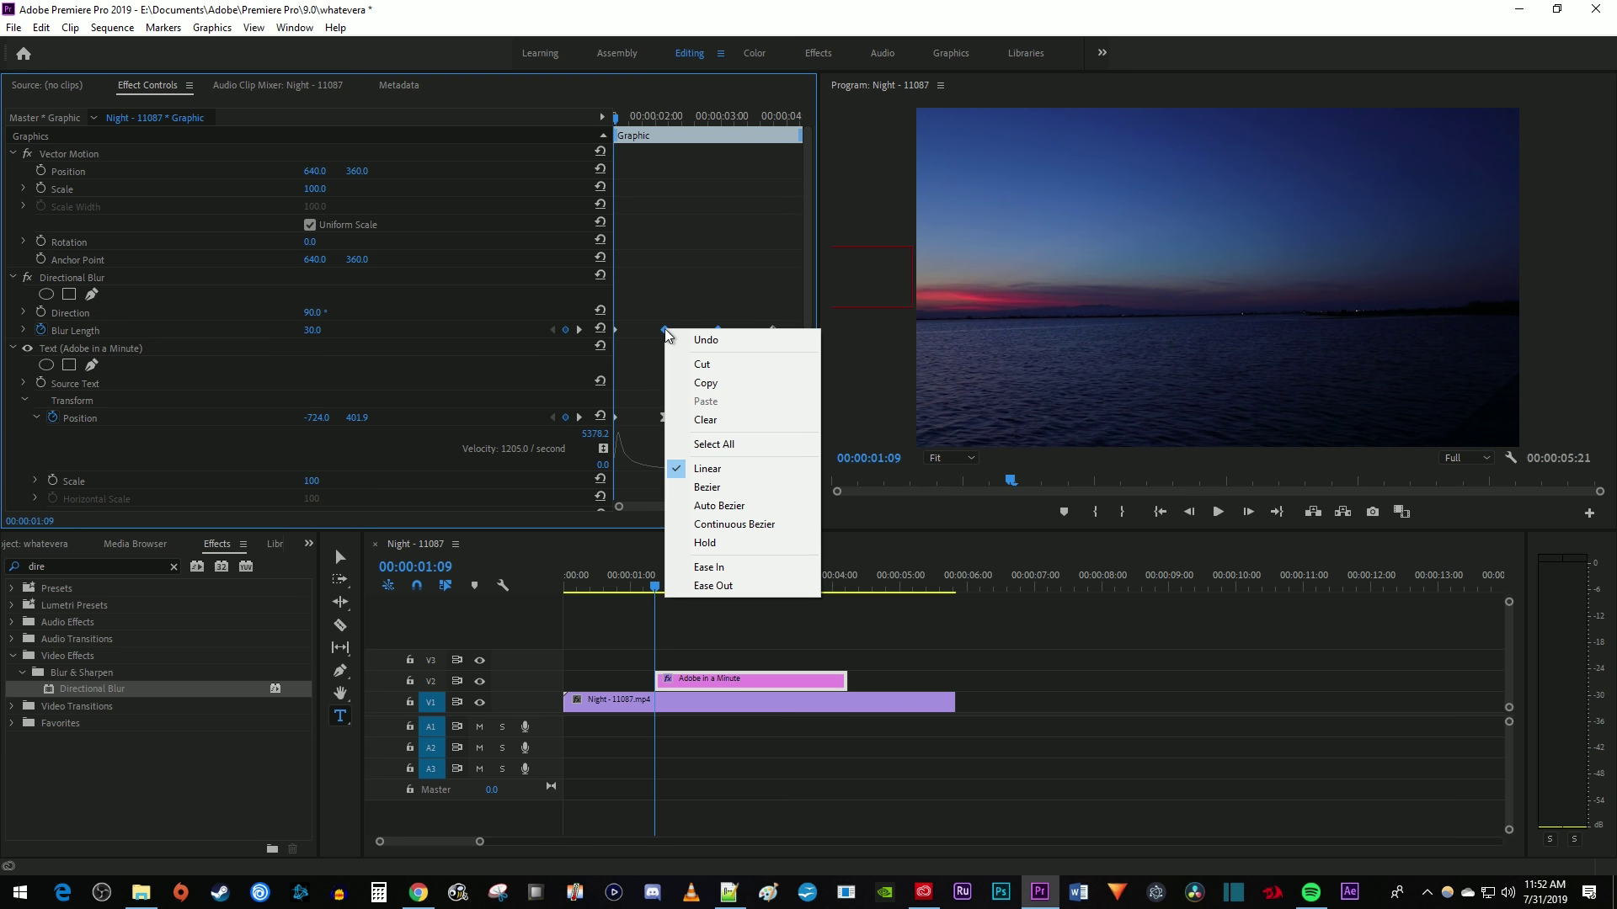
left_click(729, 525)
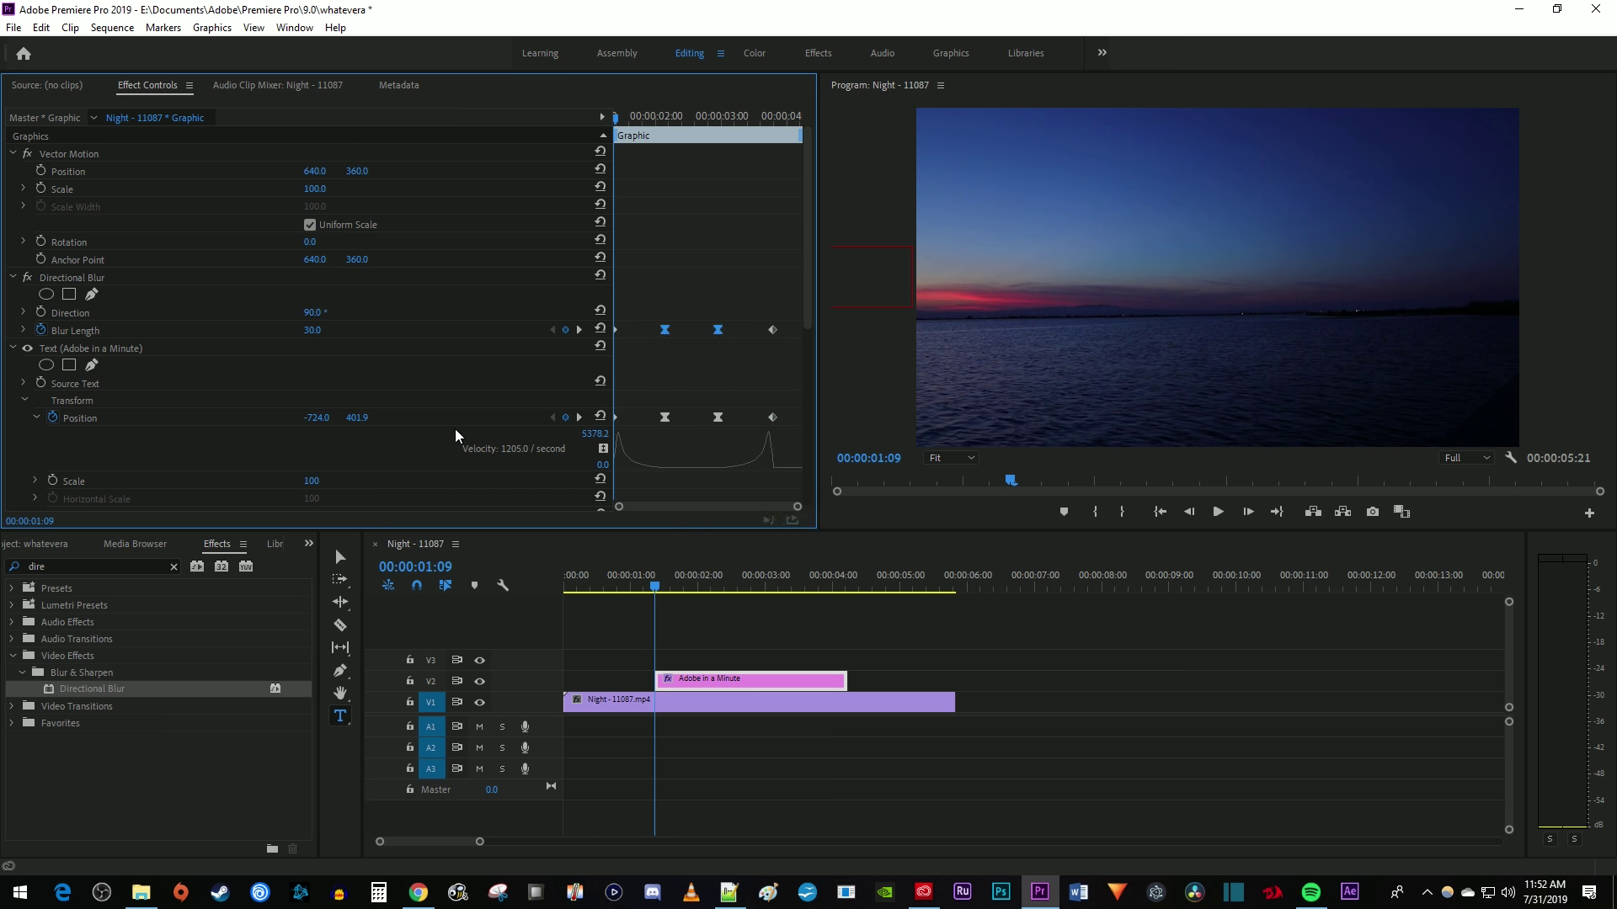
Reshape the Blur Length curve to drop quickly to 0 on entry and climb steeply on exit.
left_click(24, 331)
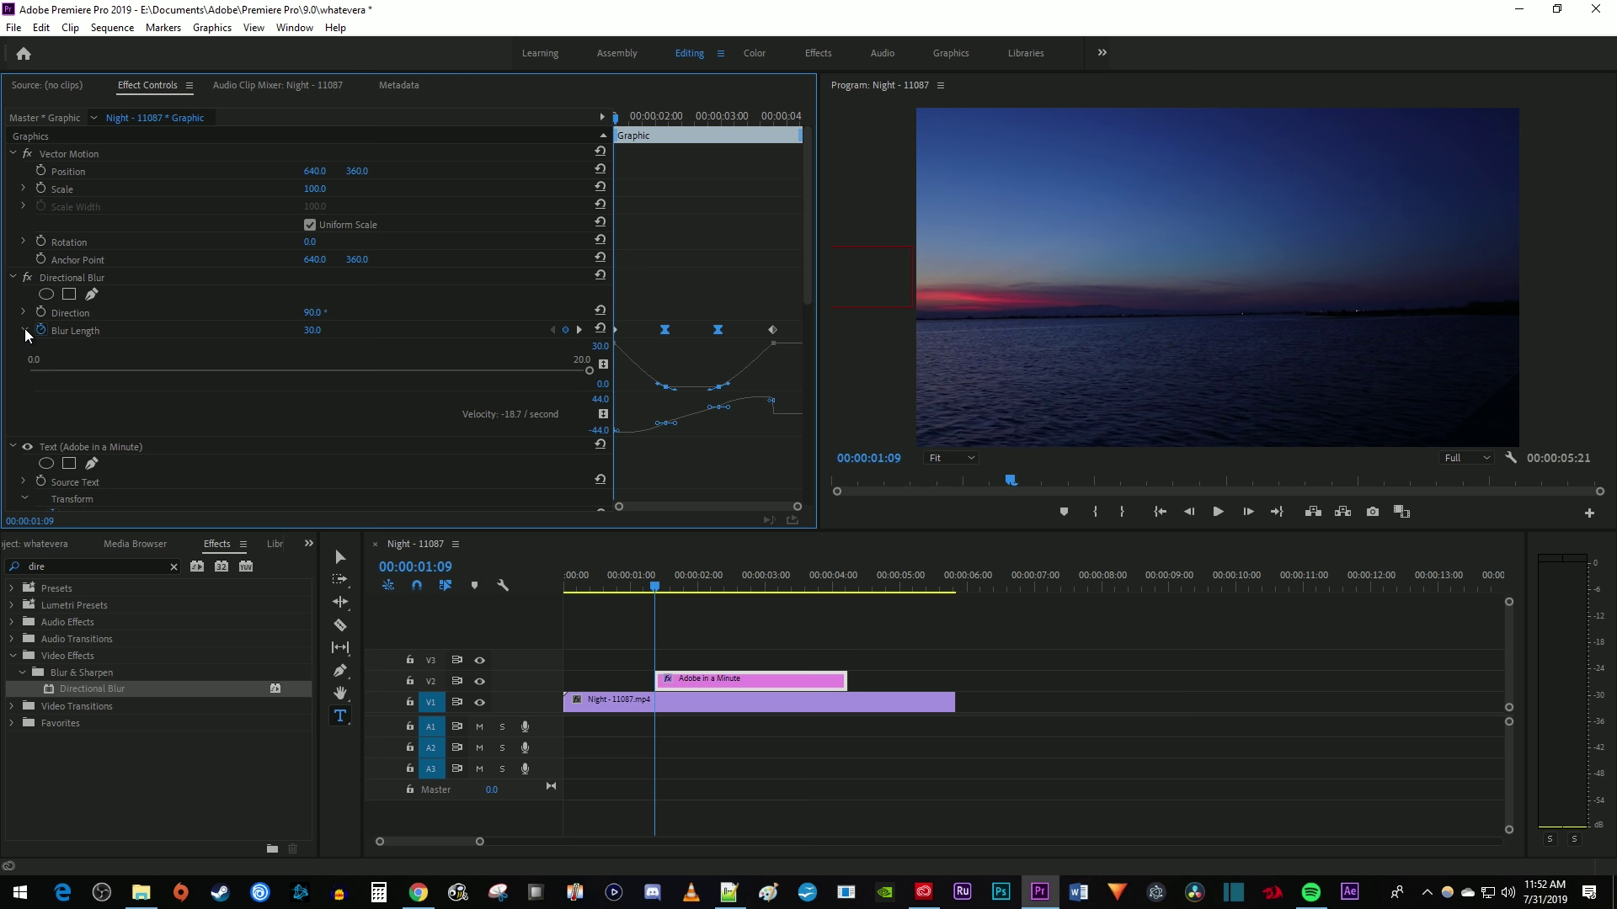
scroll(747, 233, "down", 1)
scroll(744, 226, "down", 1)
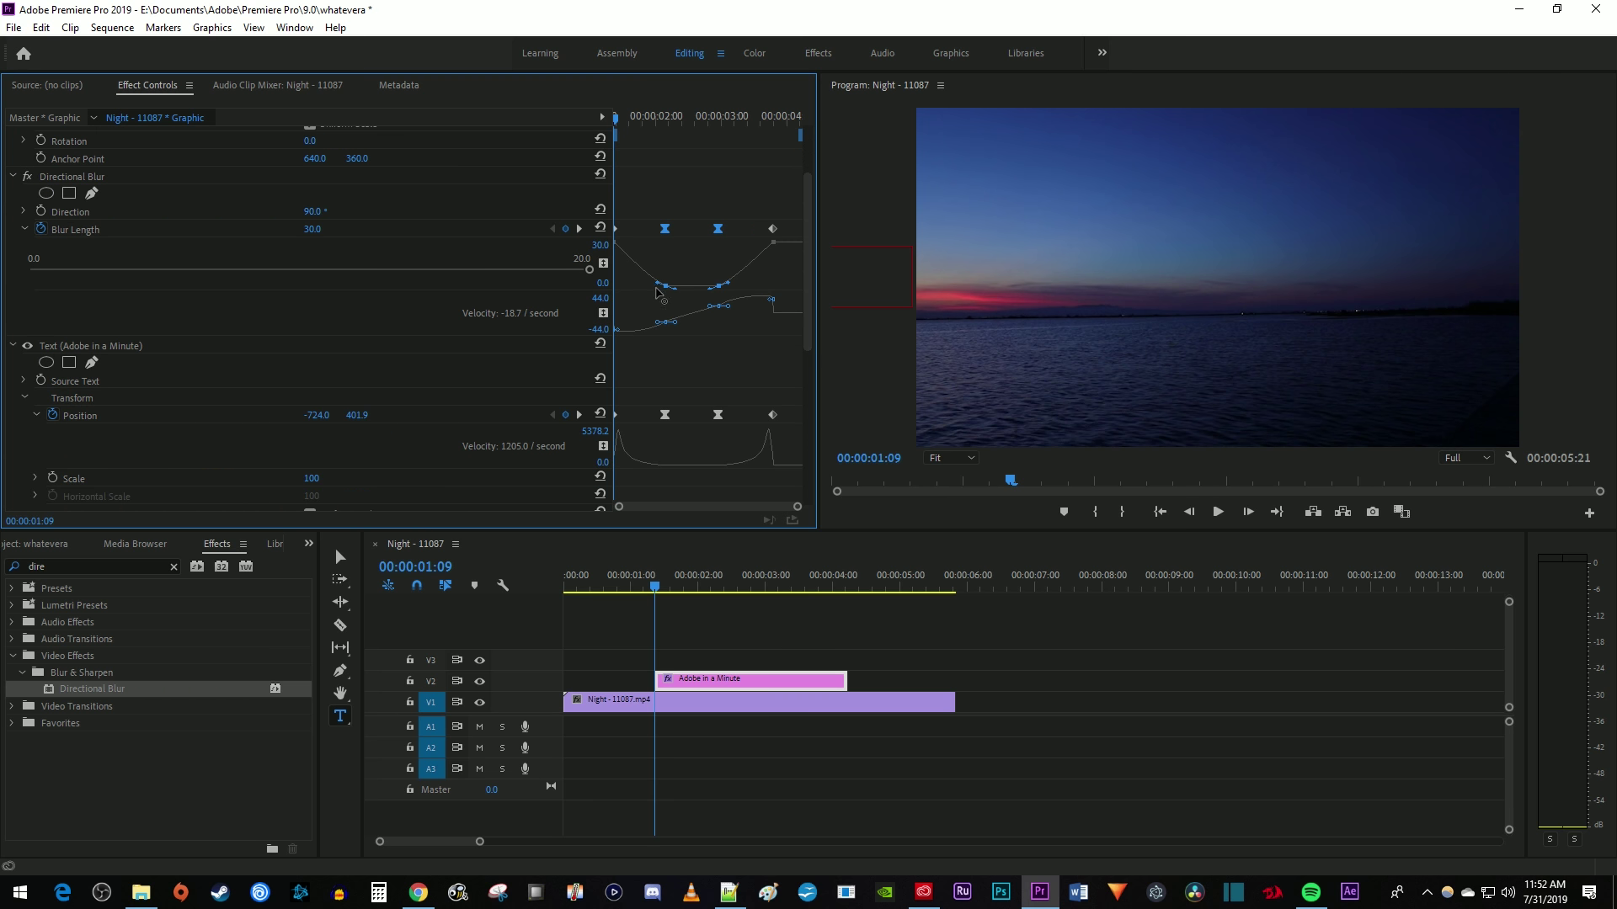
left_click_drag(657, 289, 641, 298)
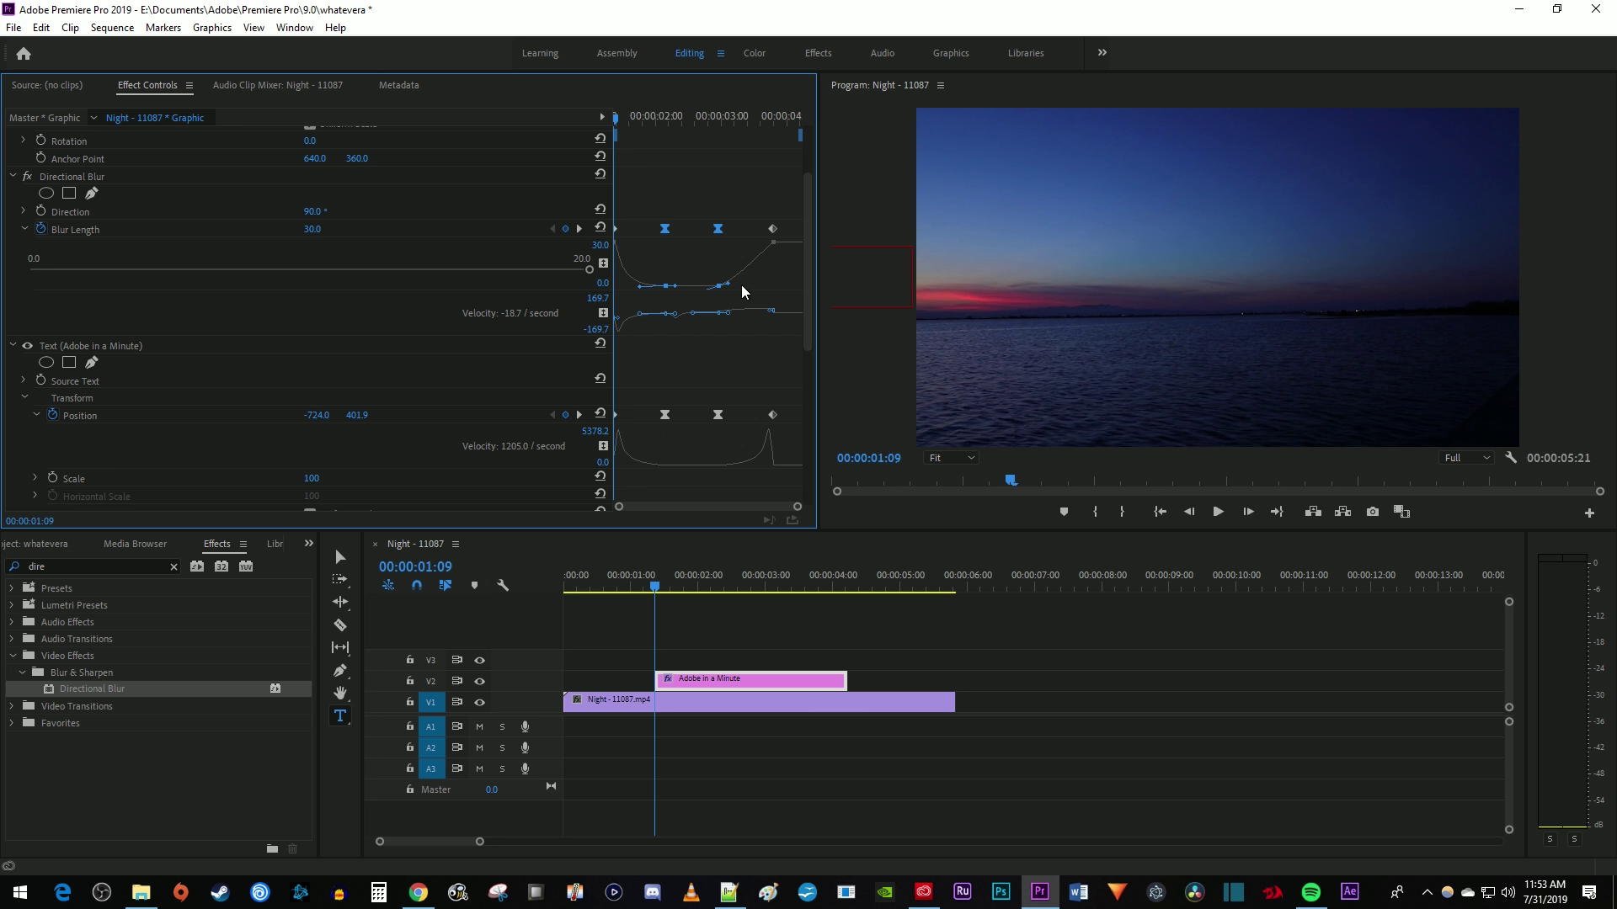
left_click_drag(727, 284, 750, 291)
key("space")
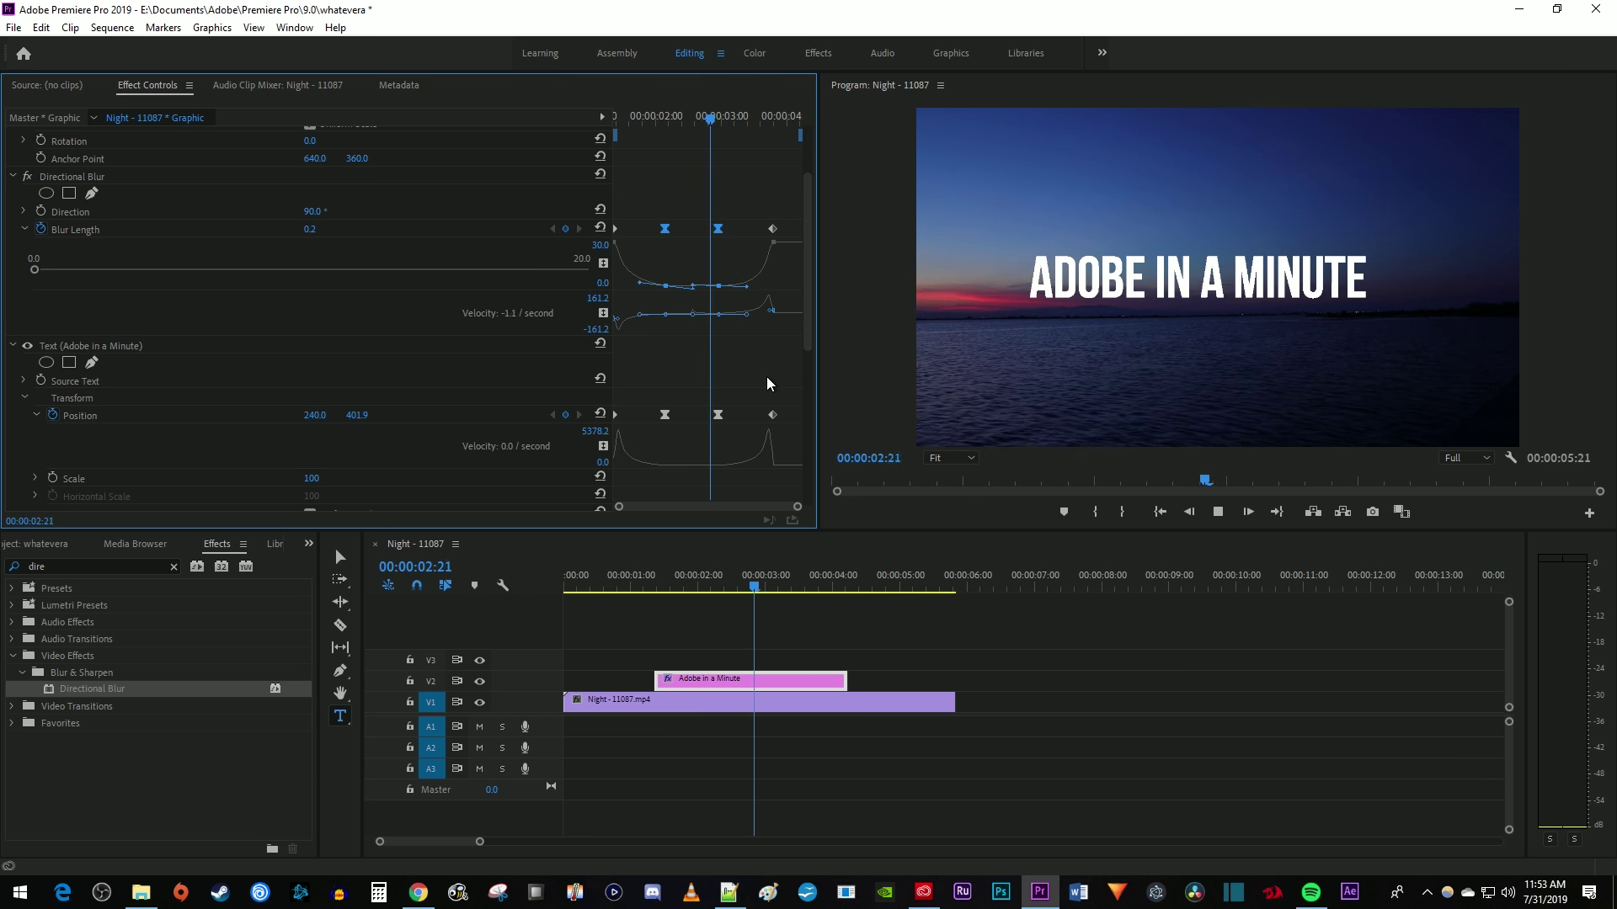
key("space")
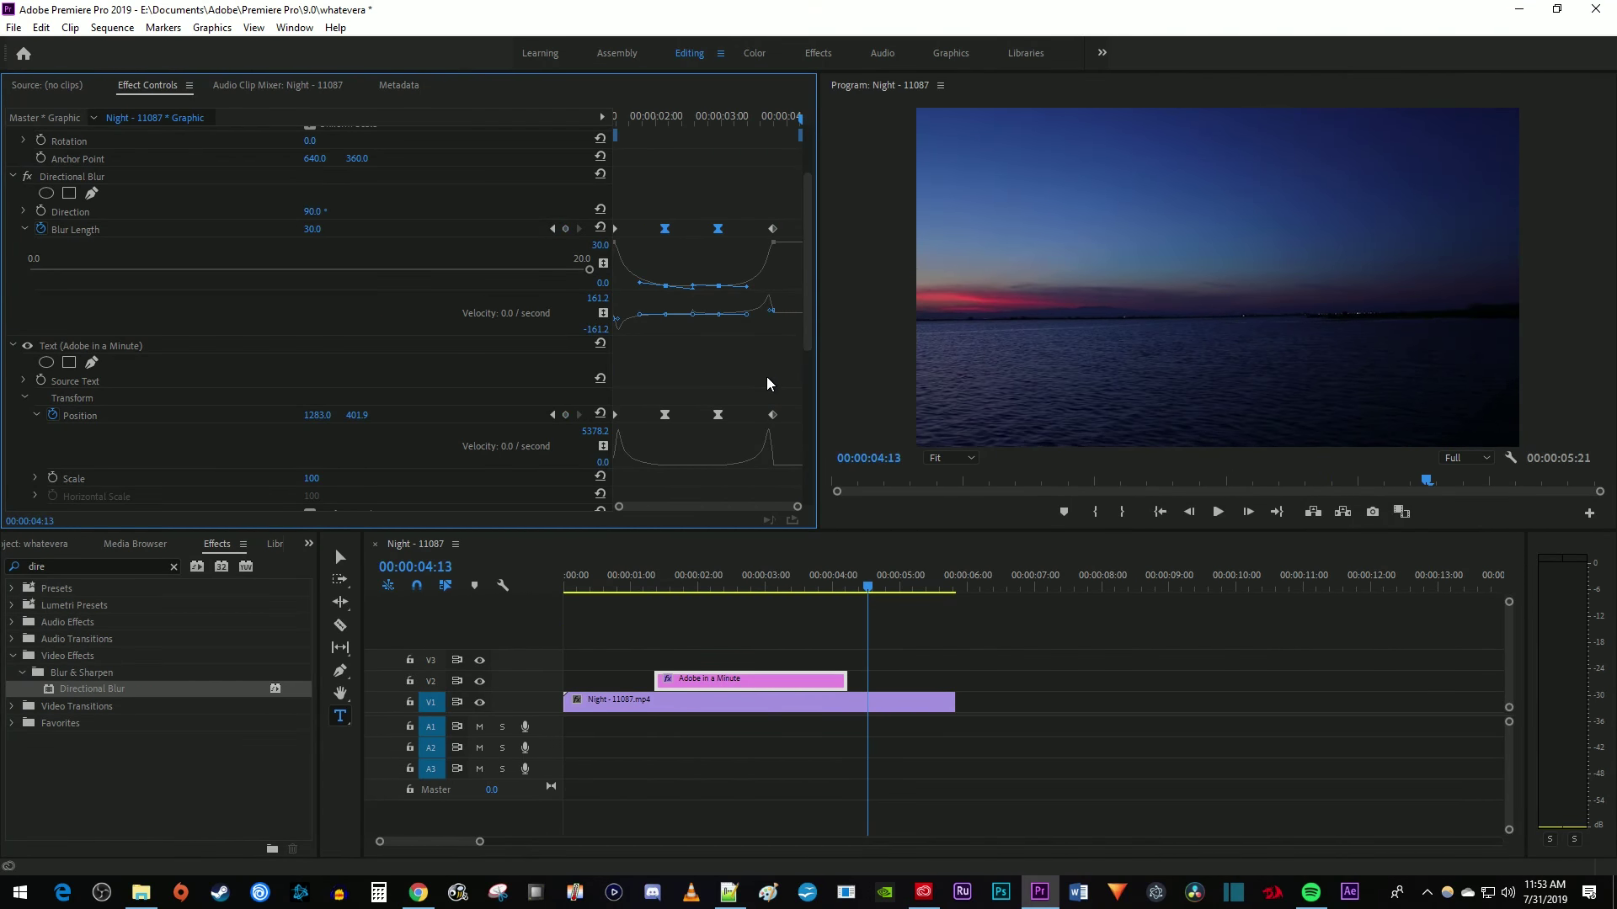
key("space")
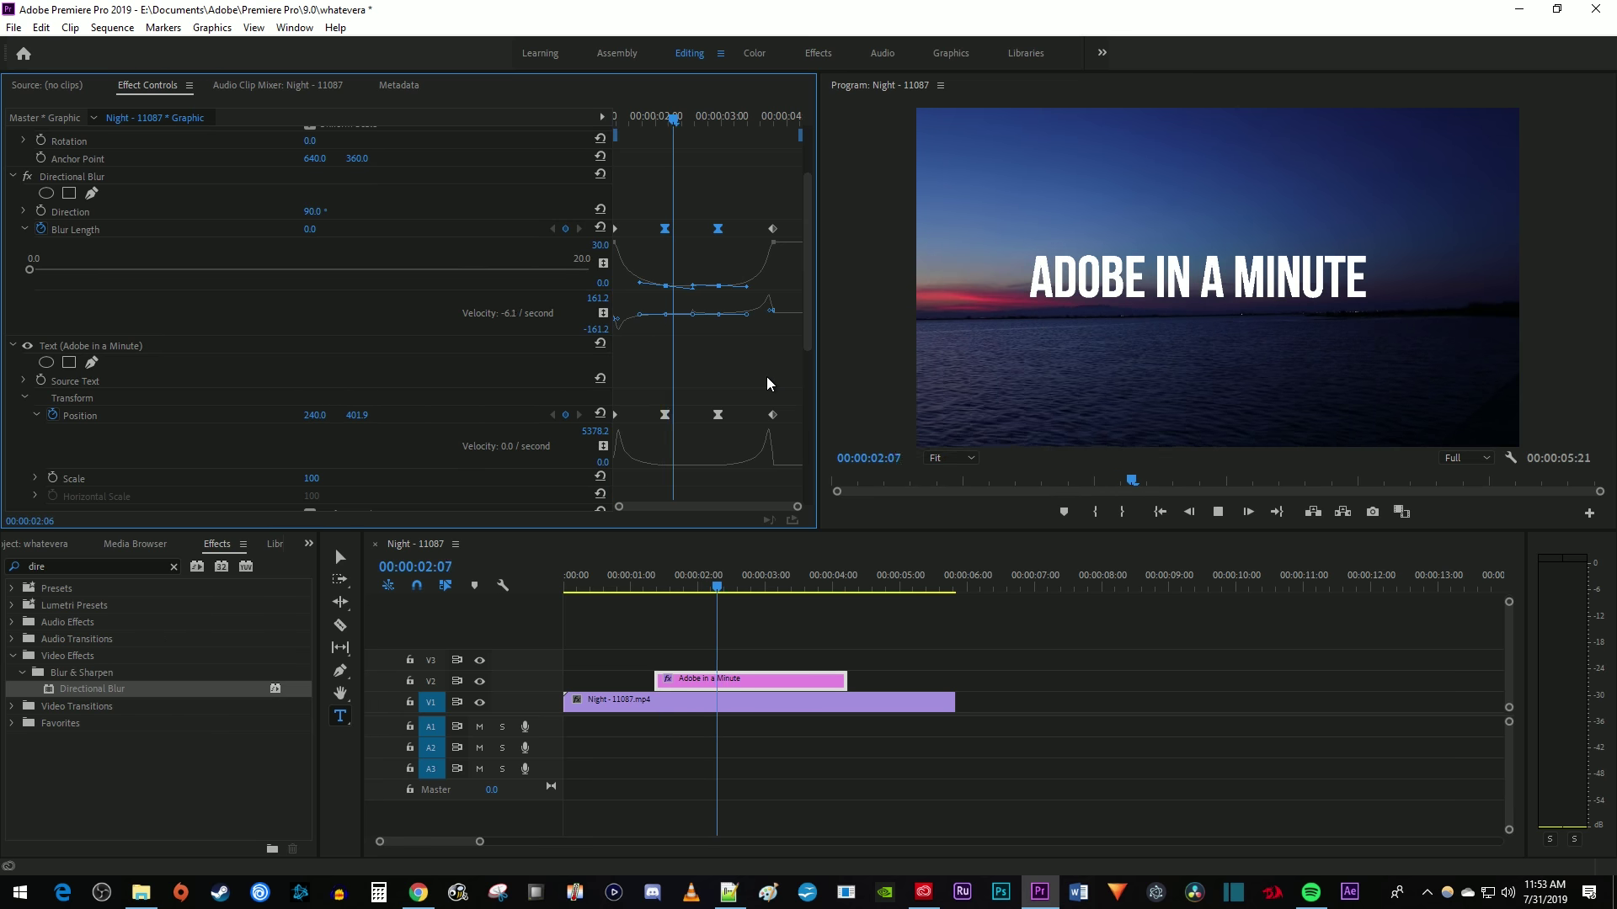